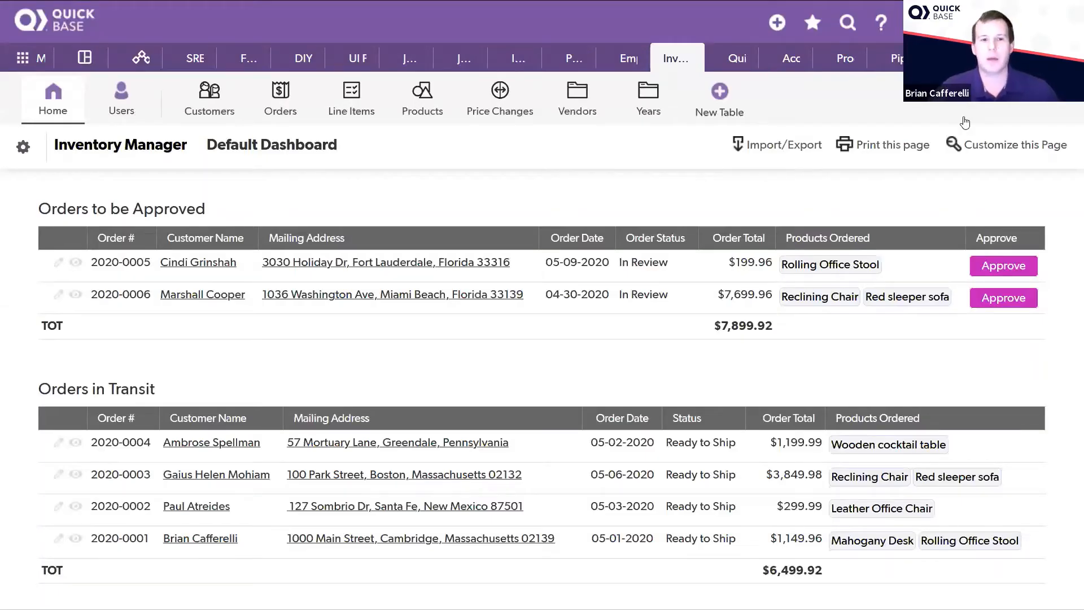
# Step: Switch to the Sales Opportunities app and view the deal forecast of Opportunity #1
pyautogui.hotkey('alt', 'Tab')
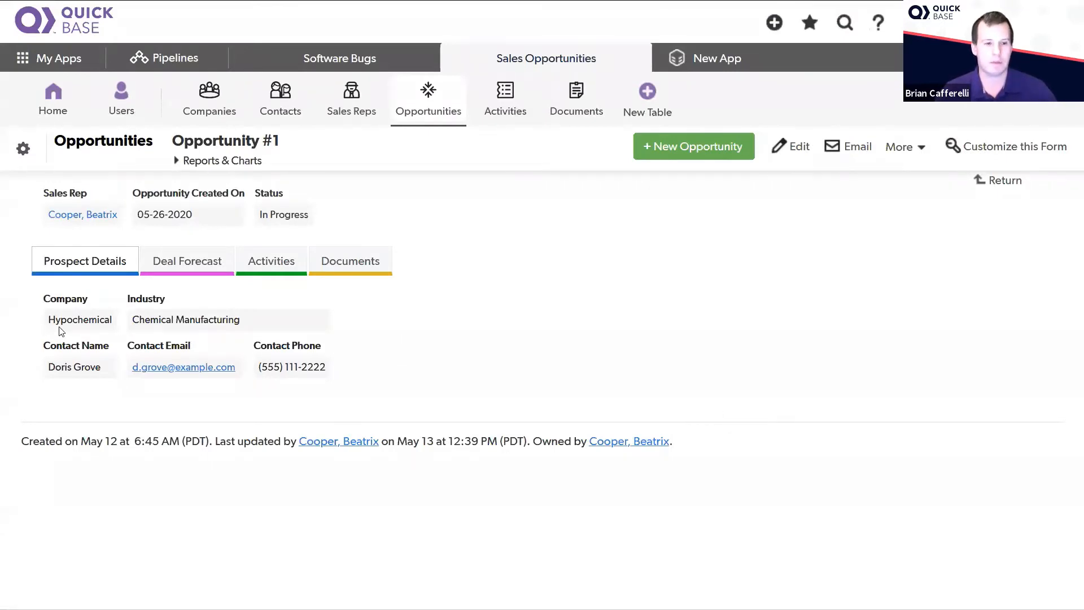
pyautogui.click(162, 276)
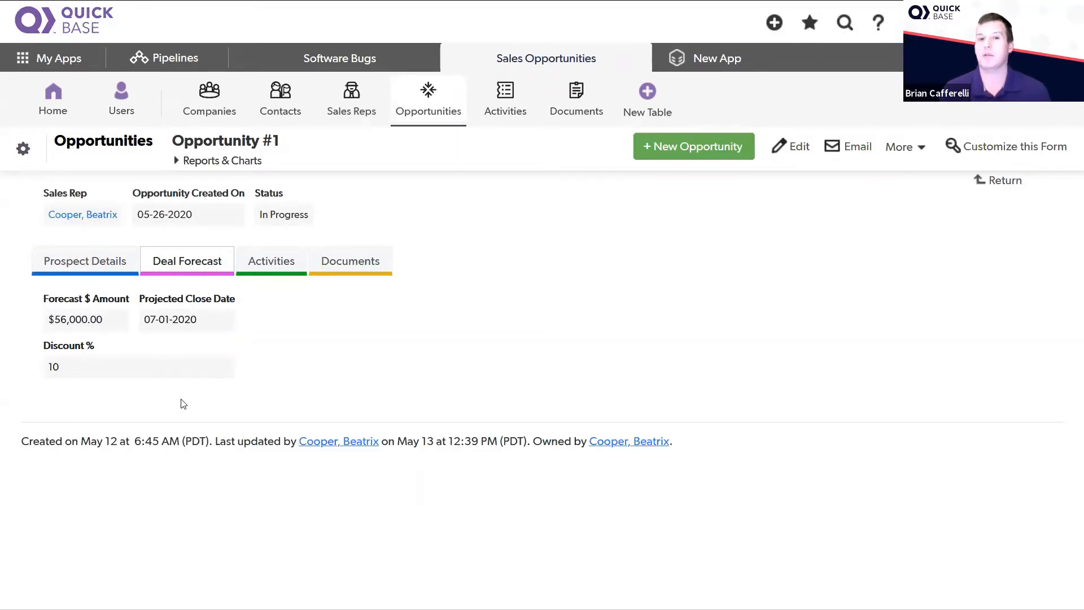
# Step: Open the advanced settings of the Opportunities table
pyautogui.click(22, 149)
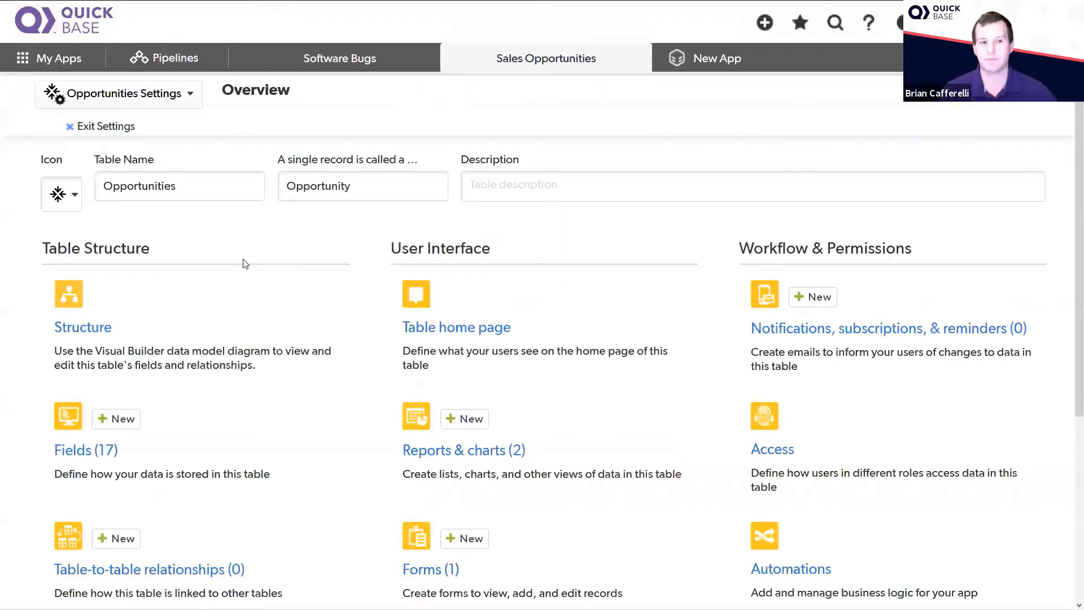
pyautogui.scroll(-5, 243, 263)
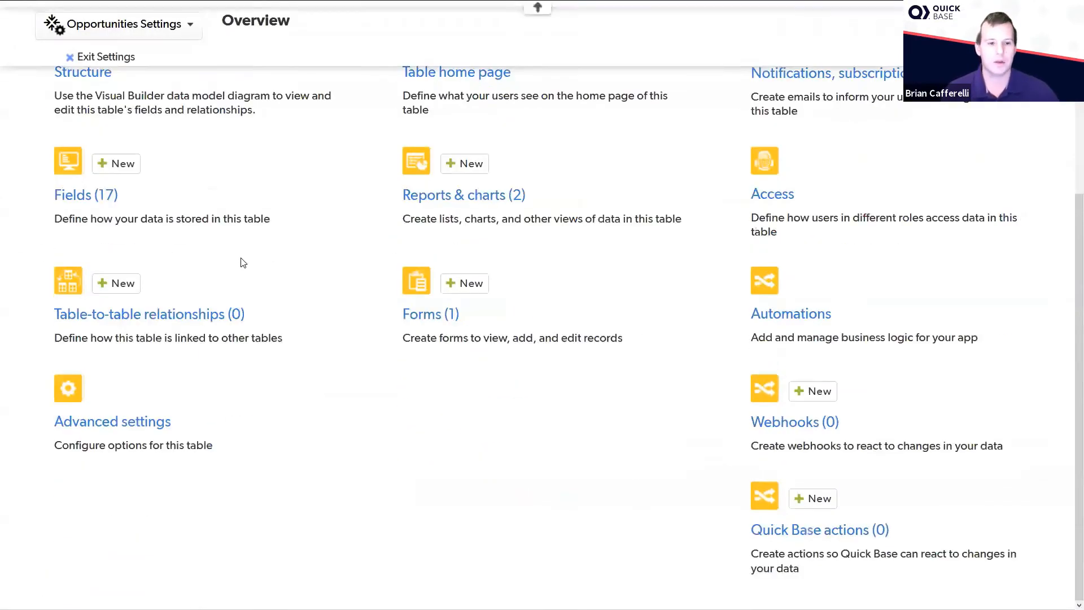
pyautogui.click(116, 422)
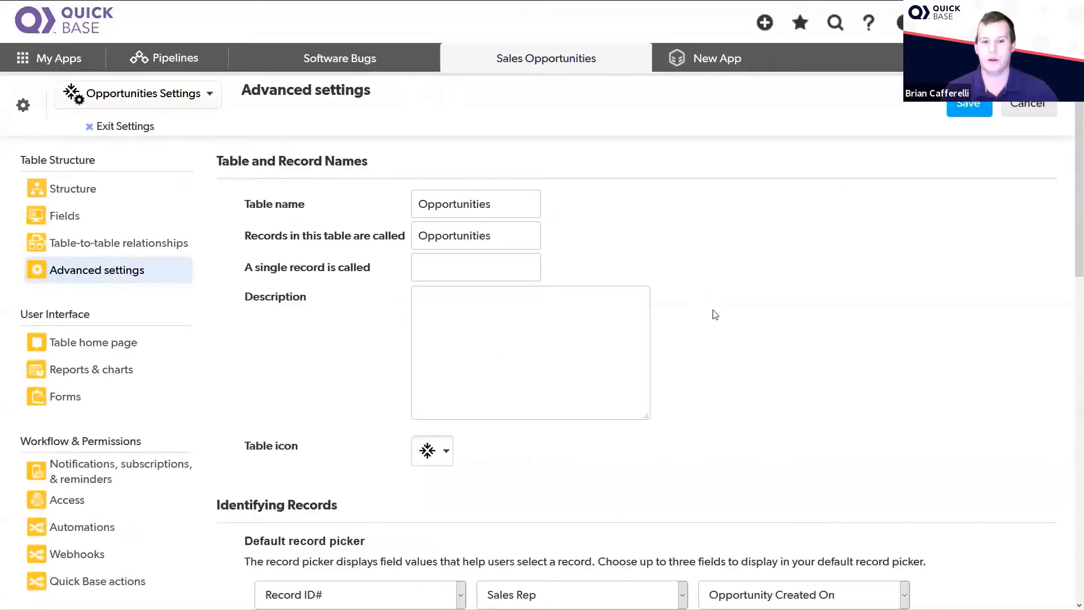
# Step: Enlarge the custom data rules box until the entire rule formula fits inside it
pyautogui.scroll(-7, 713, 316)
pyautogui.scroll(-5, 714, 282)
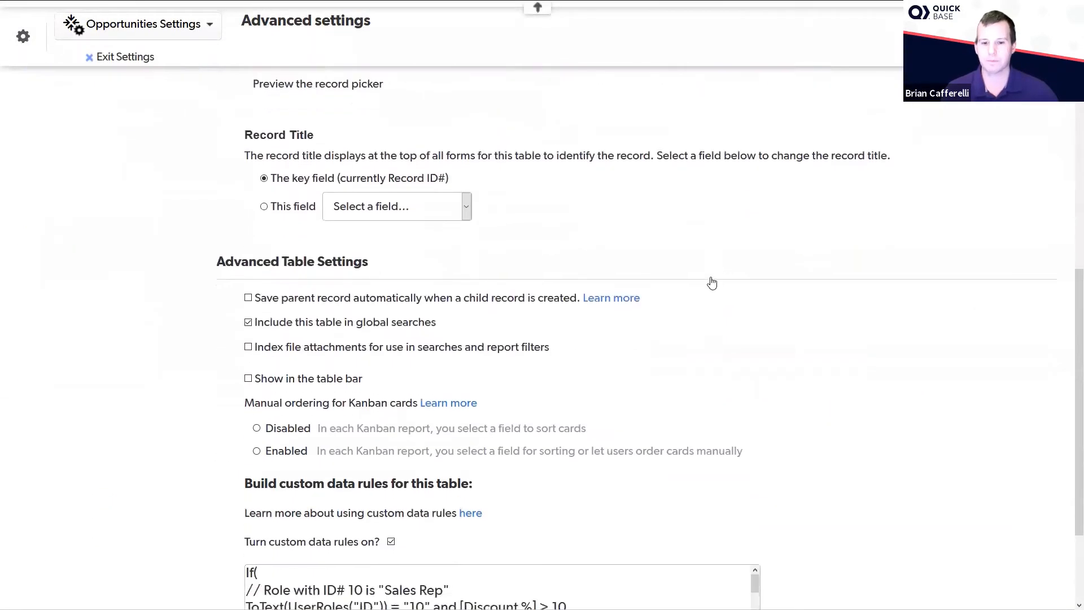
pyautogui.moveTo(761, 505); pyautogui.dragTo(772, 607)
pyautogui.scroll(-2, 749, 483)
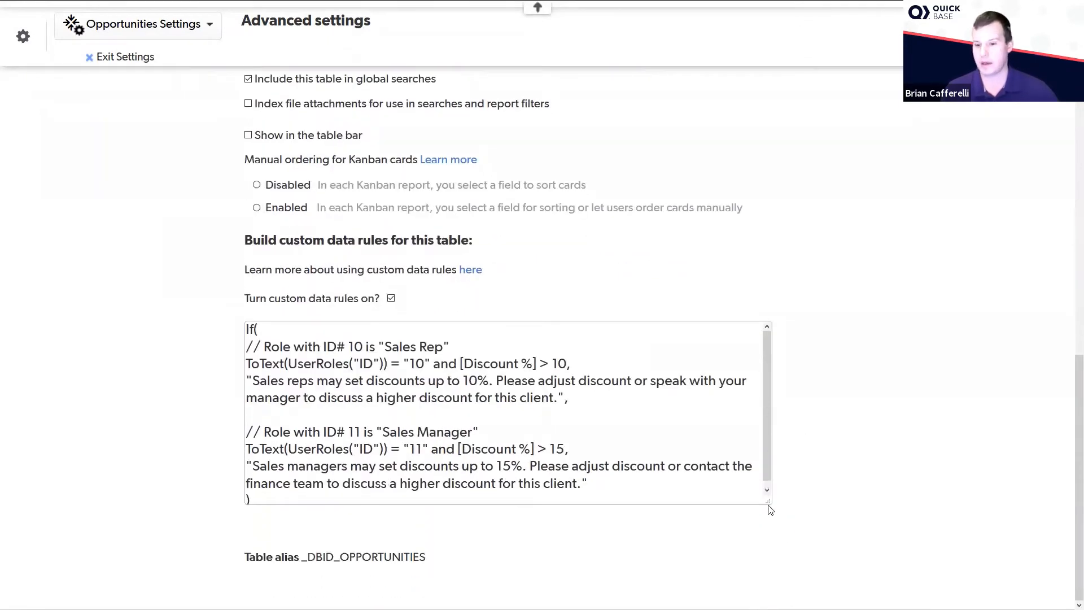
pyautogui.moveTo(767, 502); pyautogui.dragTo(770, 537)
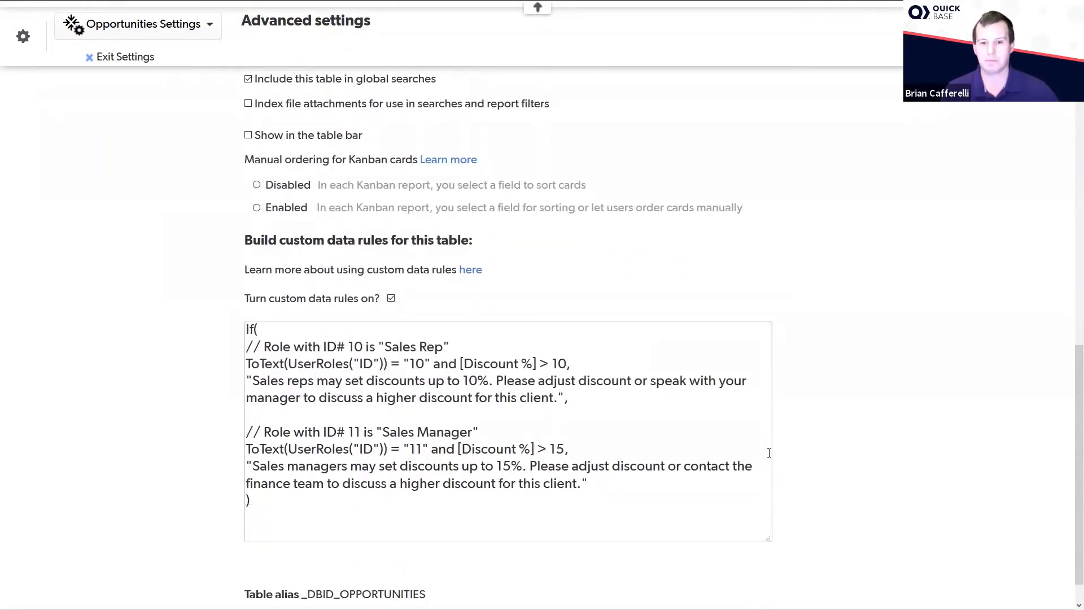
pyautogui.scroll(2, 780, 455)
pyautogui.scroll(-1, 779, 454)
pyautogui.scroll(-1, 779, 454)
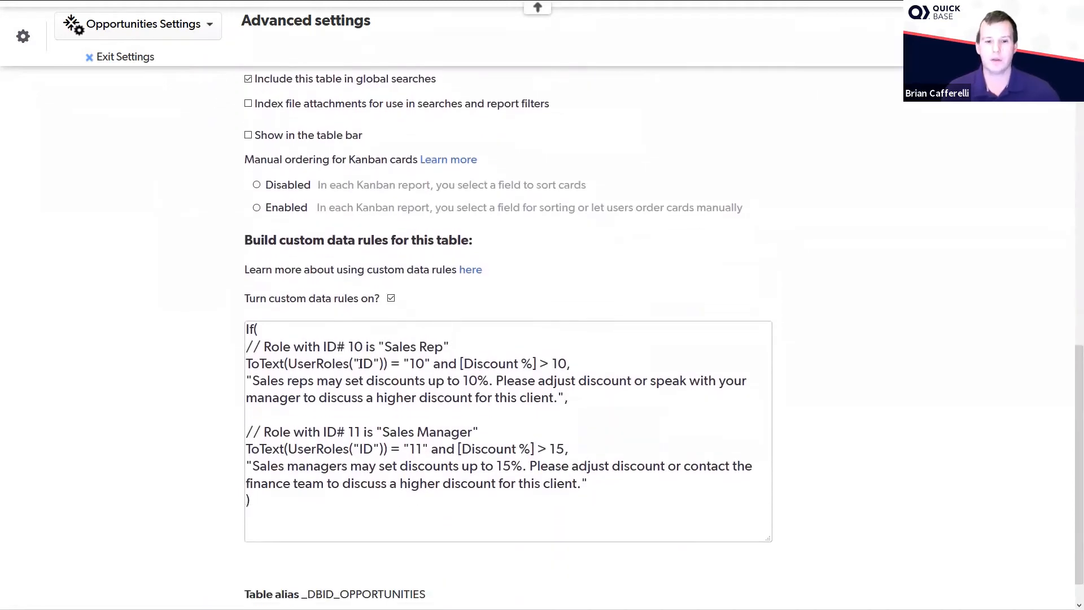
# Step: Highlight the Sales Rep role ID in the data rule and duplicate the current browser tab
pyautogui.doubleClick(417, 363)
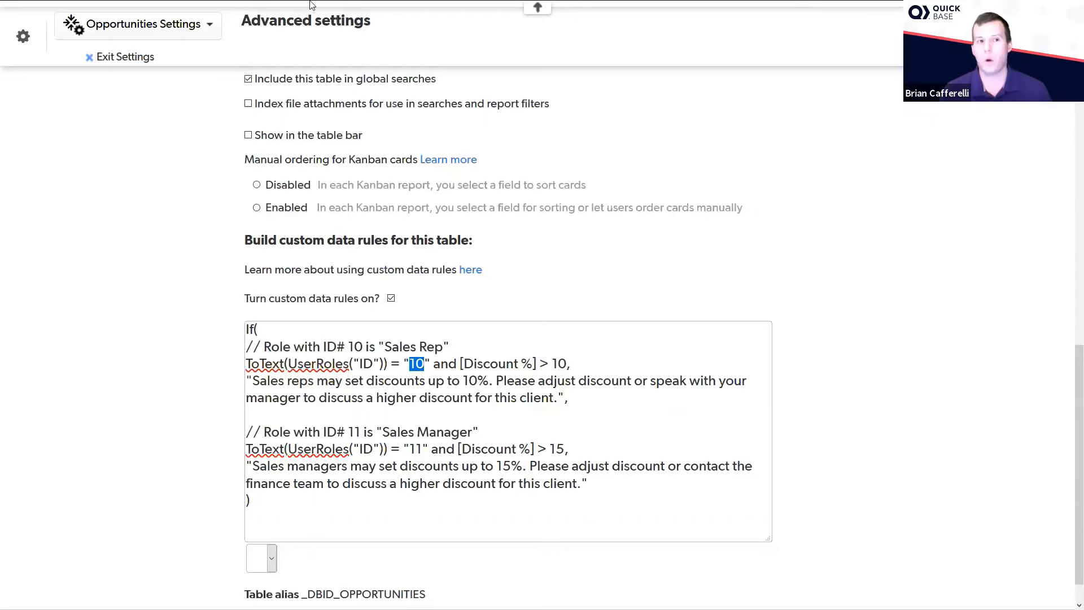
pyautogui.rightClick(49, 15)
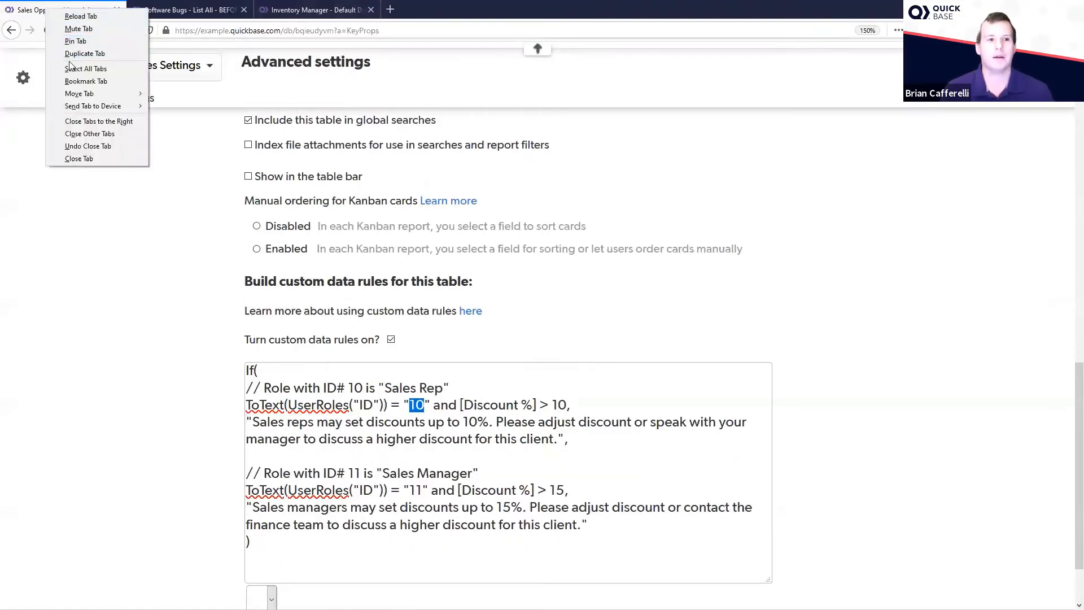
pyautogui.click(85, 53)
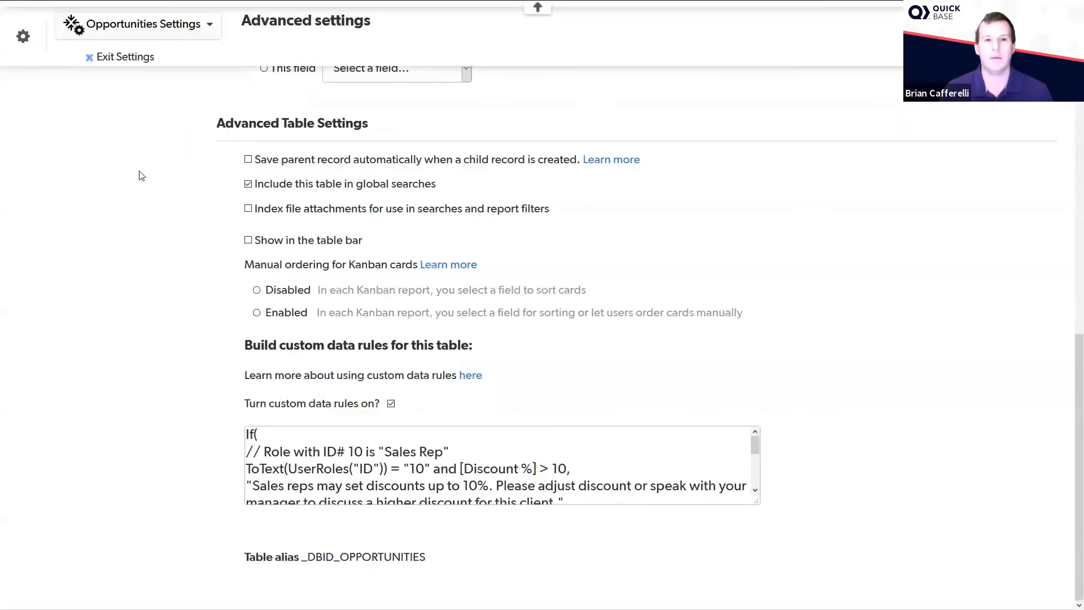
# Step: In the duplicated tab, exit the table settings and open the Sales Rep role from the app's role management
pyautogui.click(100, 131)
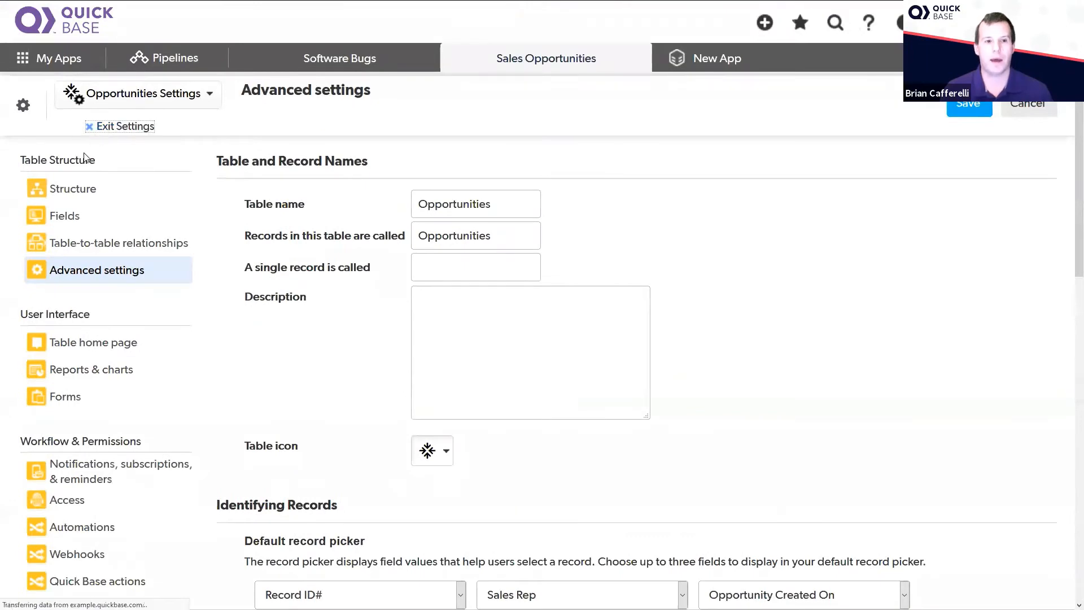
pyautogui.click(120, 91)
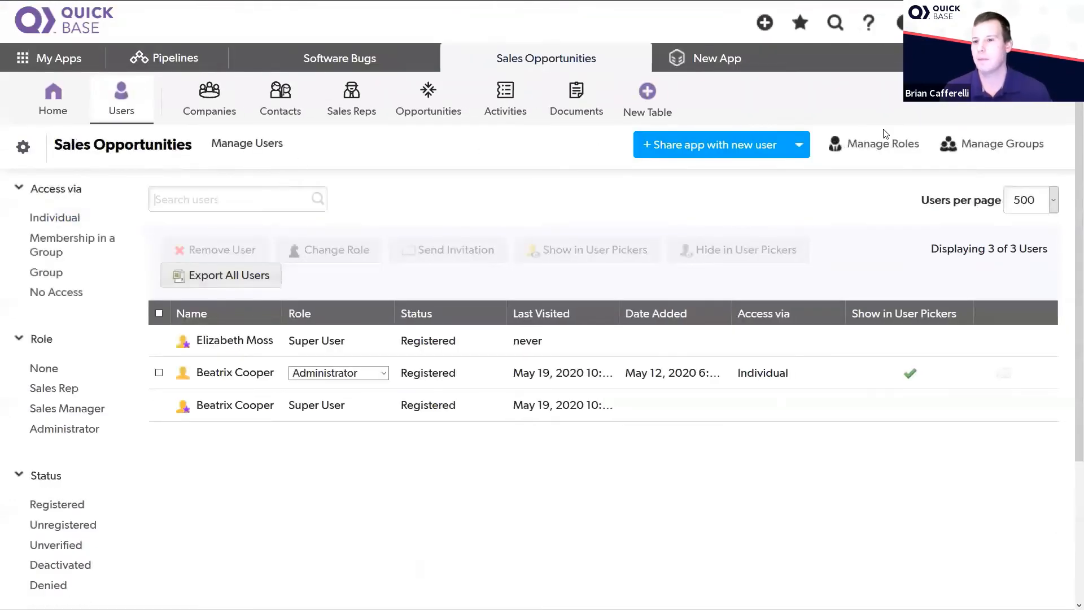
pyautogui.click(883, 148)
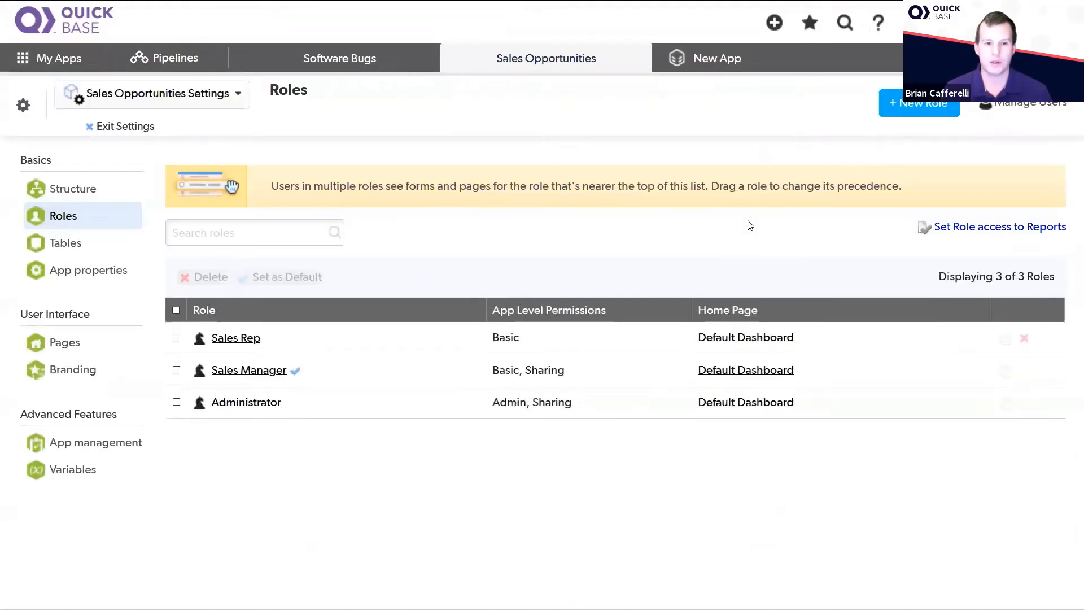
pyautogui.click(224, 341)
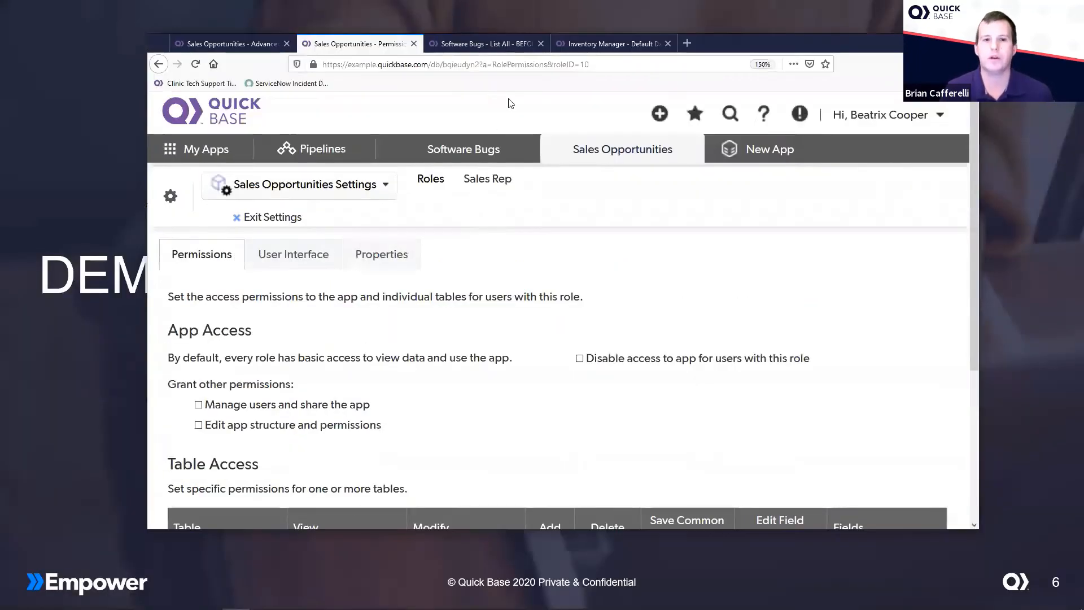
# Step: Highlight the roleID parameter in the Sales Rep page's web address, then close that duplicate tab
pyautogui.click(593, 64)
pyautogui.press('Right')
pyautogui.hotkey('shift', 'Left')
pyautogui.hotkey('shift', 'Left')
pyautogui.hotkey('ctrl', 'shift', 'Left')
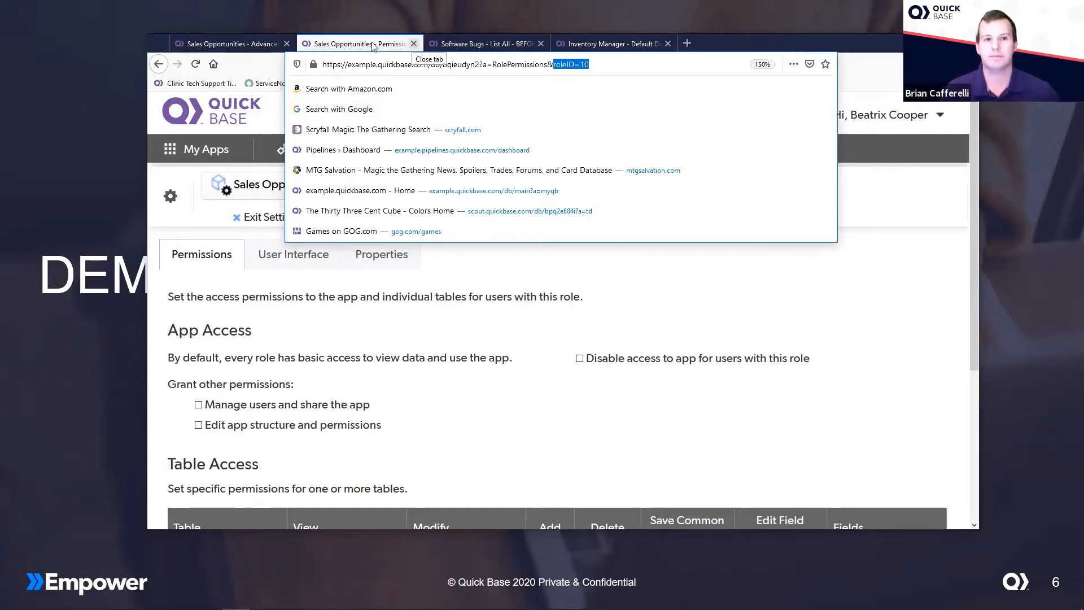
pyautogui.click(413, 45)
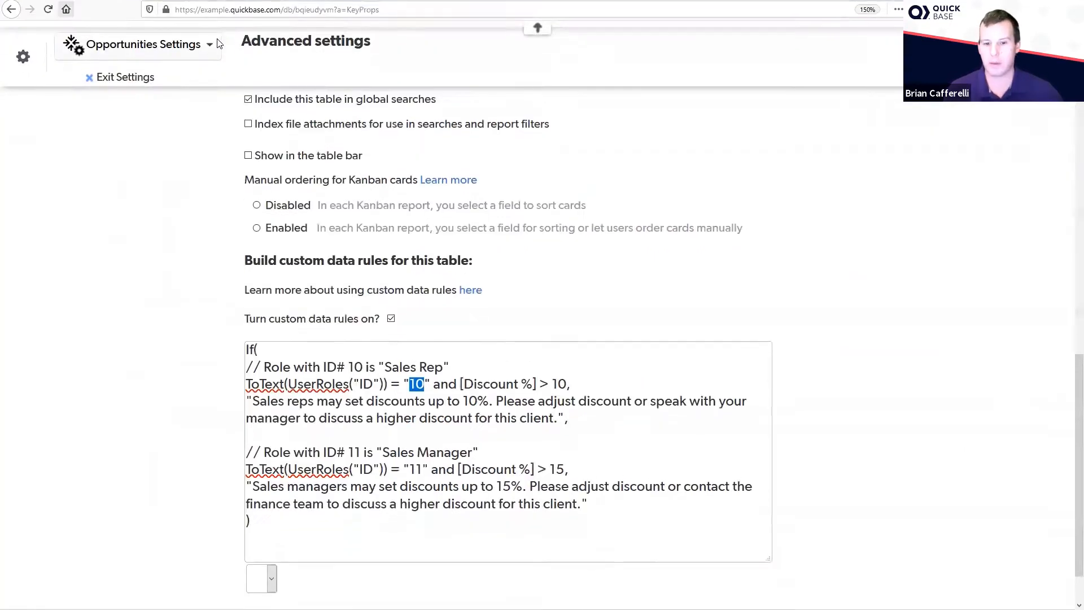
# Step: Highlight the role check ToText(UserRoles("ID")) = "10" in the Sales Rep rule
pyautogui.click(581, 361)
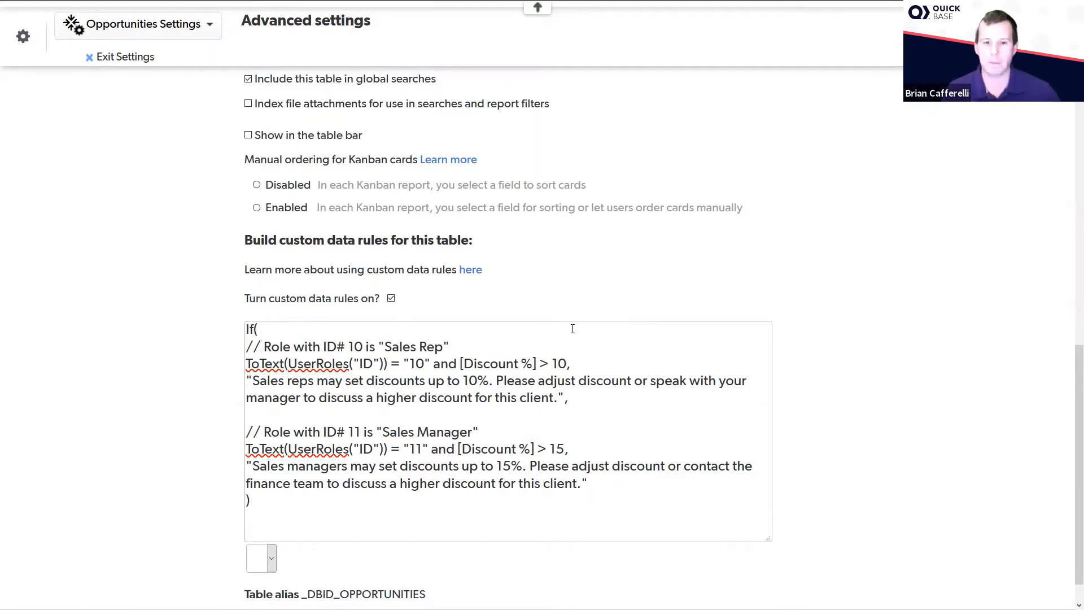
pyautogui.hotkey('shift', 'Right')
pyautogui.hotkey('shift', 'Right')
pyautogui.hotkey('shift', 'Right')
pyautogui.hotkey('shift', 'Right')
pyautogui.hotkey('shift', 'Right')
pyautogui.hotkey('shift', 'Right')
pyautogui.hotkey('shift', 'Right')
pyautogui.hotkey('shift', 'Right')
pyautogui.hotkey('shift', 'Right')
pyautogui.hotkey('shift', 'Right')
pyautogui.hotkey('shift', 'Right')
pyautogui.hotkey('shift', 'Right')
pyautogui.hotkey('shift', 'Right')
pyautogui.hotkey('shift', 'Right')
pyautogui.hotkey('shift', 'Right')
pyautogui.hotkey('shift', 'Right')
pyautogui.hotkey('shift', 'Right')
pyautogui.hotkey('shift', 'Right')
pyautogui.hotkey('shift', 'Right')
pyautogui.hotkey('shift', 'Right')
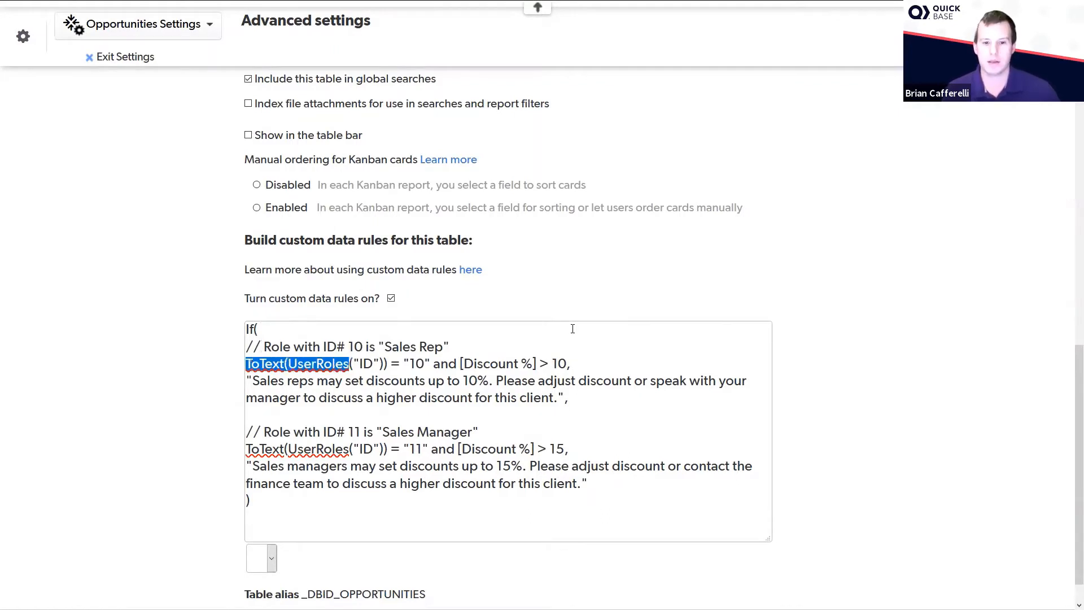
pyautogui.hotkey('shift', 'Right')
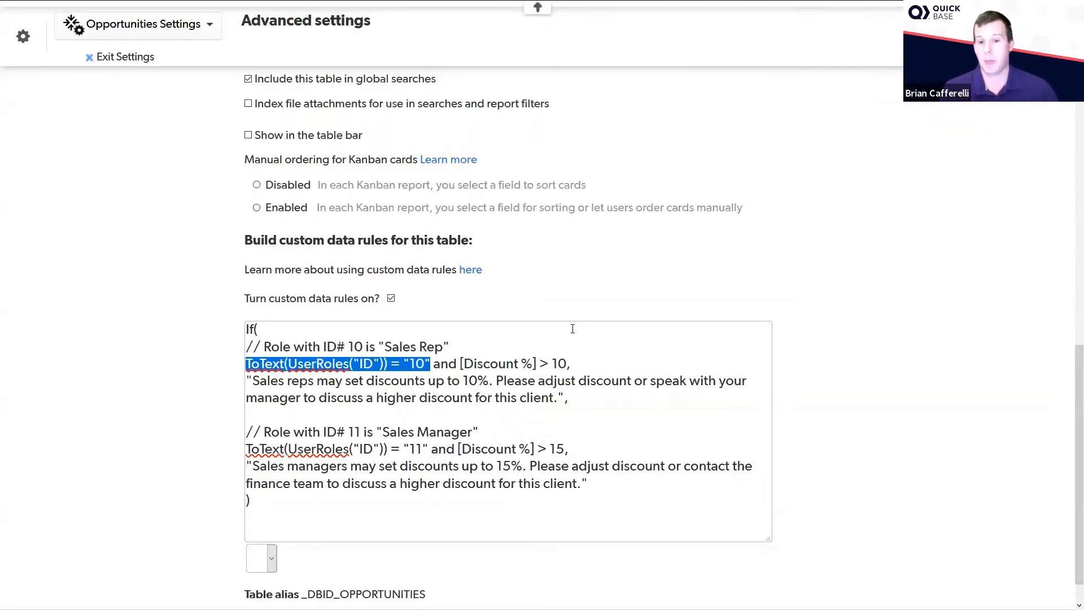
# Step: Highlight the discount condition [Discount %] > 10 in the Sales Rep rule
pyautogui.press('End')
pyautogui.hotkey('ctrl', 'shift', 'Left')
pyautogui.hotkey('ctrl', 'shift', 'Left')
pyautogui.hotkey('ctrl', 'shift', 'Left')
pyautogui.hotkey('ctrl', 'shift', 'Left')
pyautogui.hotkey('shift', 'Right')
pyautogui.hotkey('shift', 'Right')
pyautogui.hotkey('shift', 'Right')
pyautogui.hotkey('shift', 'Right')
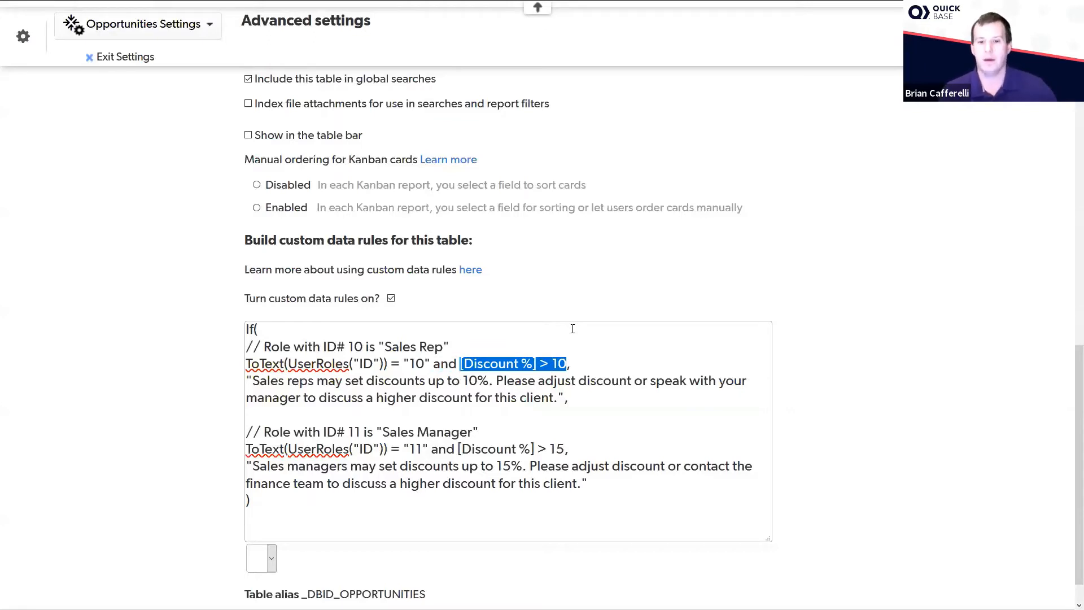
# Step: Highlight the full error message text of the Sales Rep rule, then clear the selection
pyautogui.press('Down')
pyautogui.press('Home')
pyautogui.hotkey('shift', 'Down')
pyautogui.hotkey('shift', 'End')
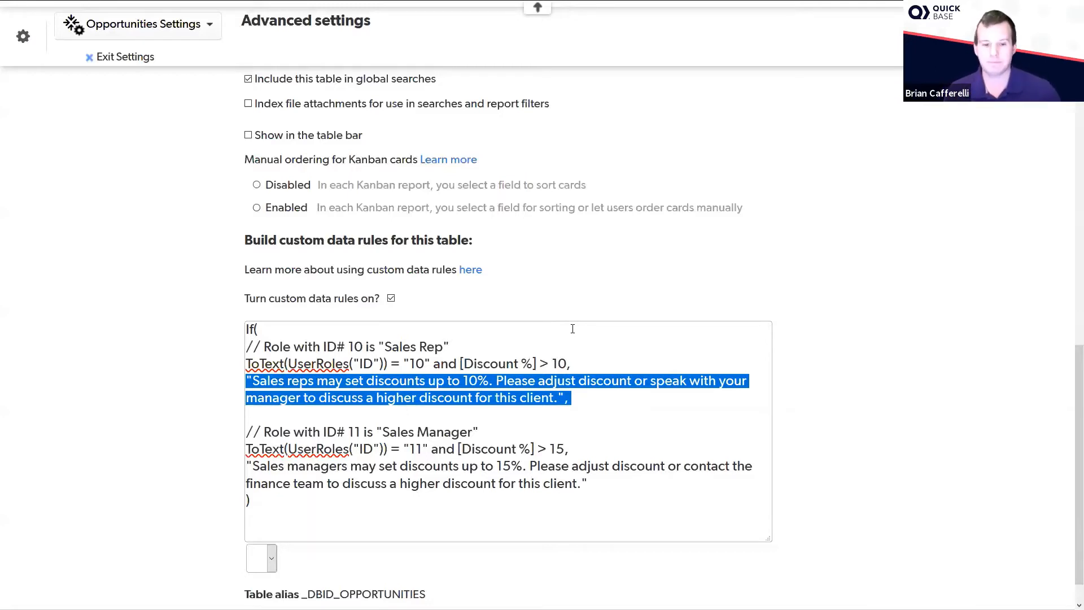
pyautogui.press('Down')
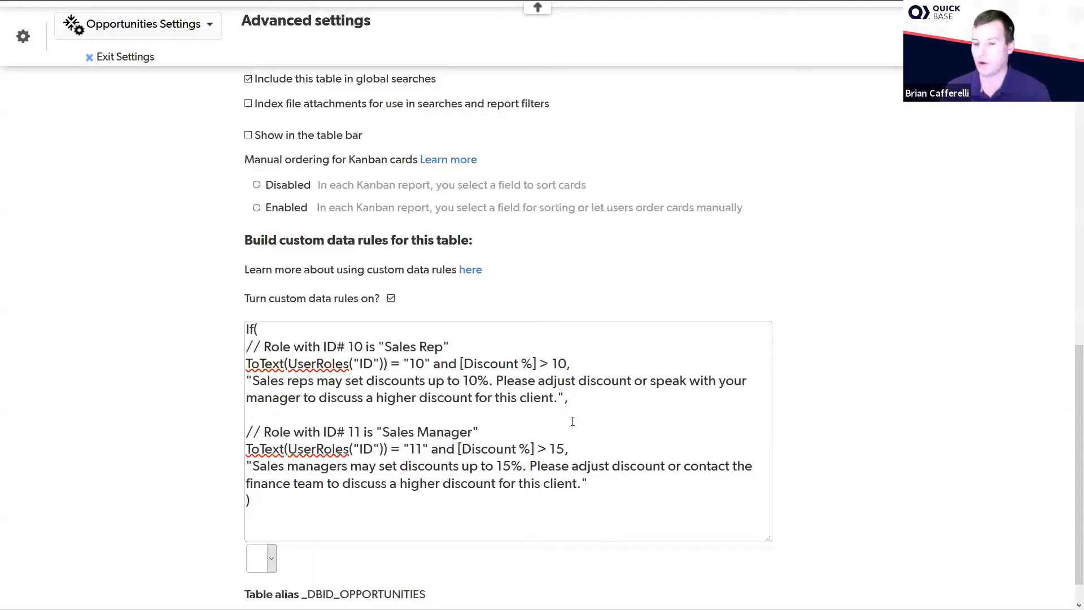
# Step: Highlight the Sales Manager condition line for role 11 with discounts above 15, then clear the selection
pyautogui.moveTo(588, 446); pyautogui.dragTo(188, 449)
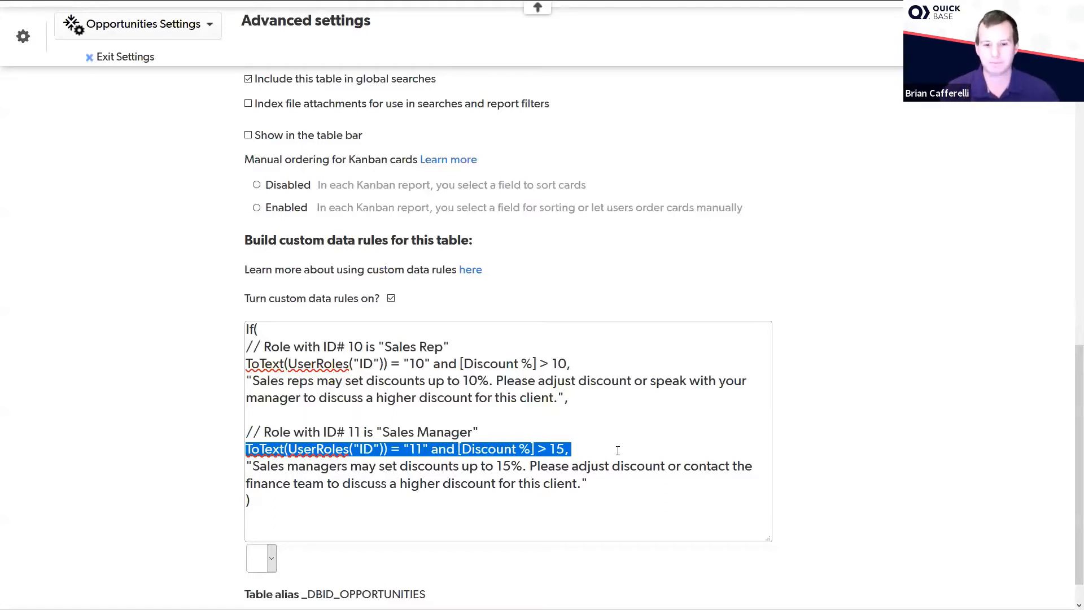
pyautogui.tripleClick(643, 432)
pyautogui.click(640, 400)
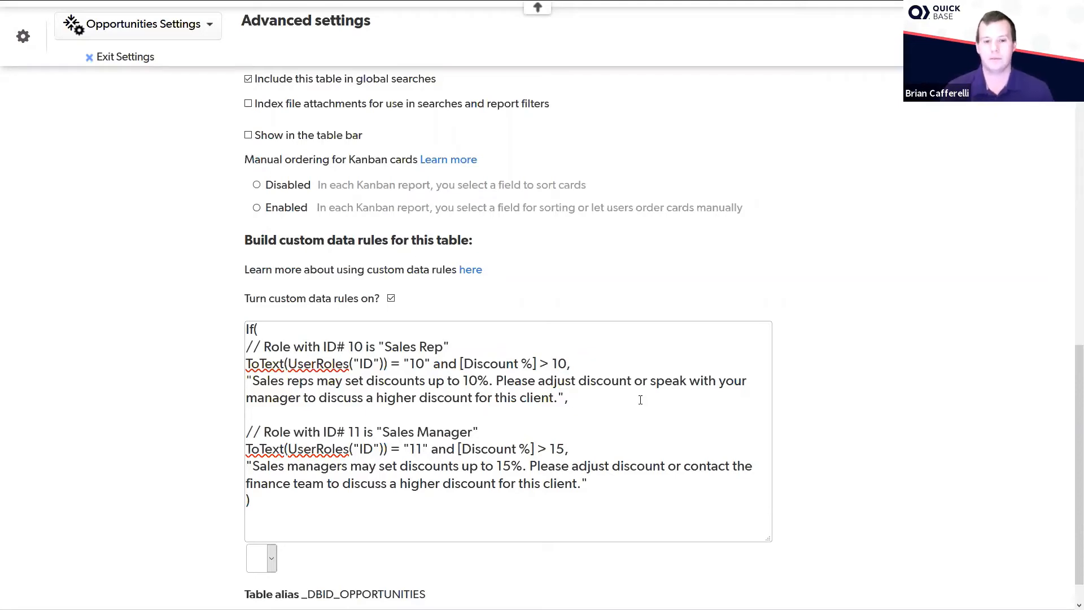
# Step: Exit the table settings without saving and open Opportunity #1 for editing
pyautogui.scroll(15, 656, 387)
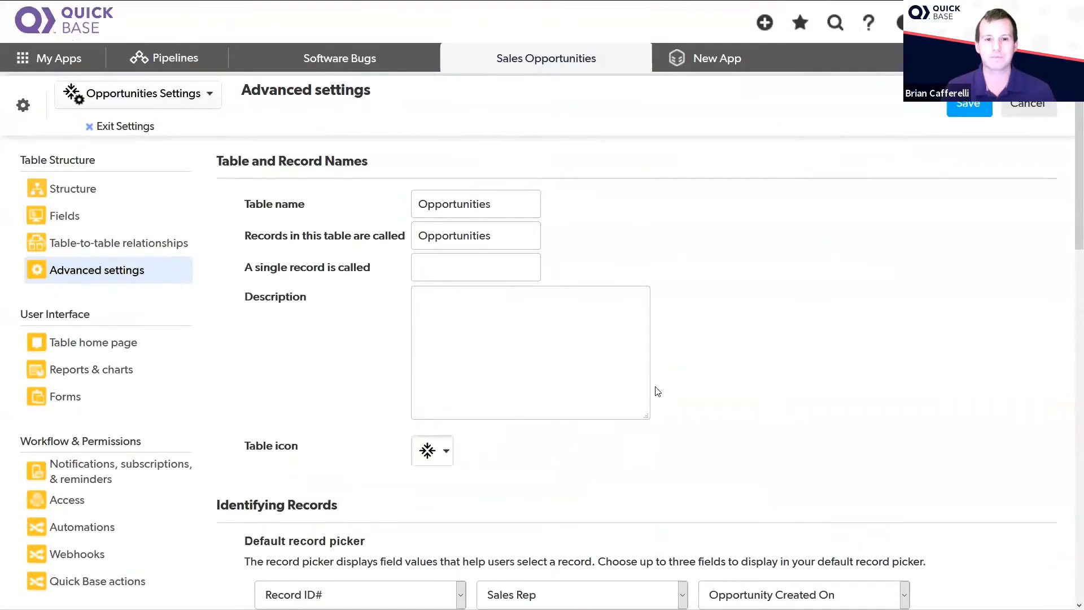
pyautogui.click(113, 126)
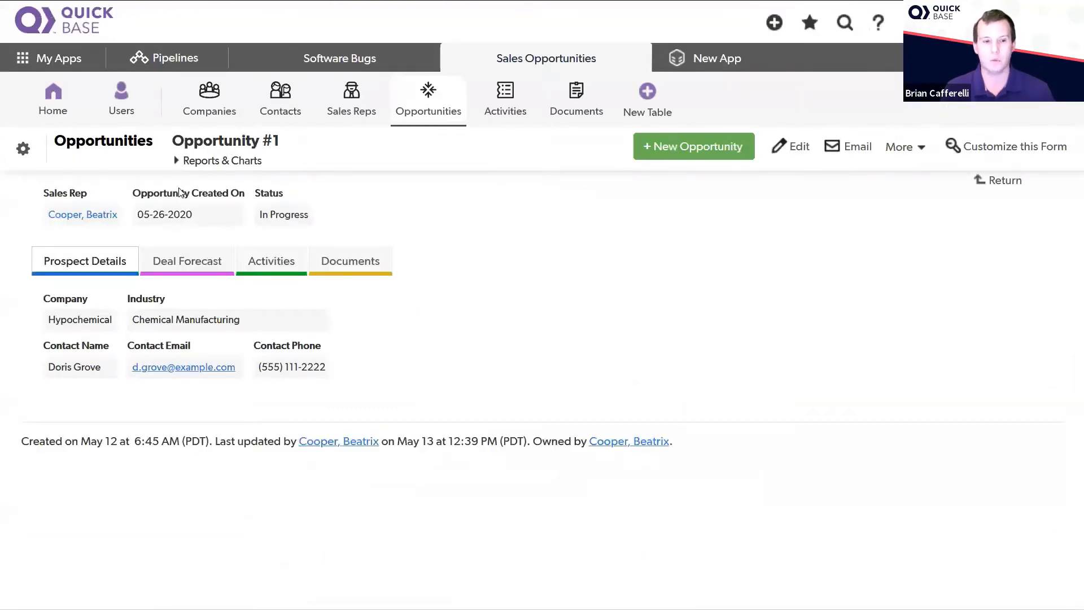
pyautogui.click(781, 148)
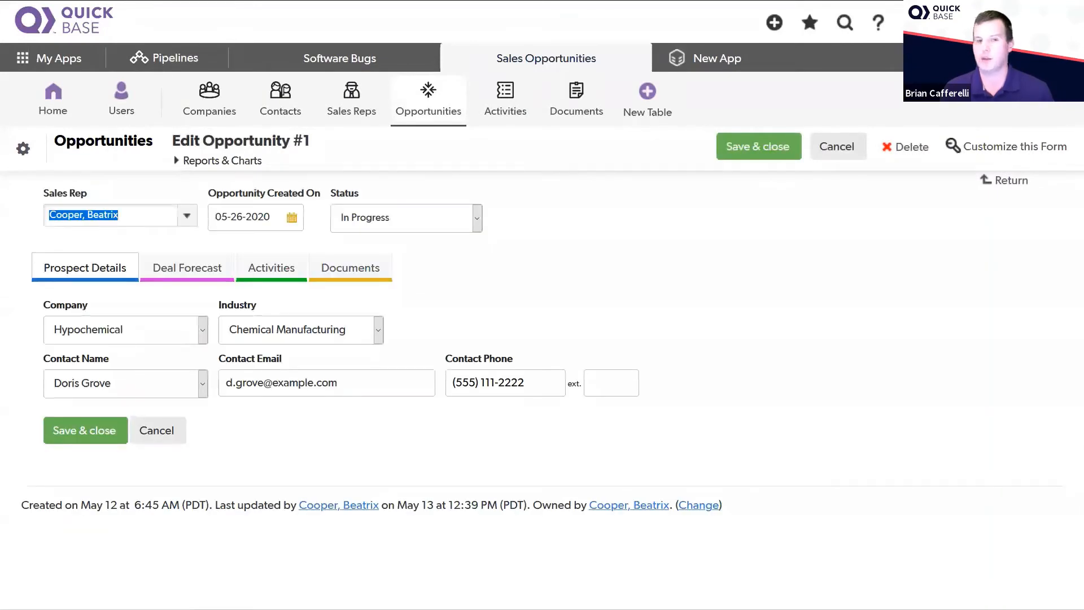
# Step: Start testing the app as the Sales Rep role
pyautogui.click(989, 22)
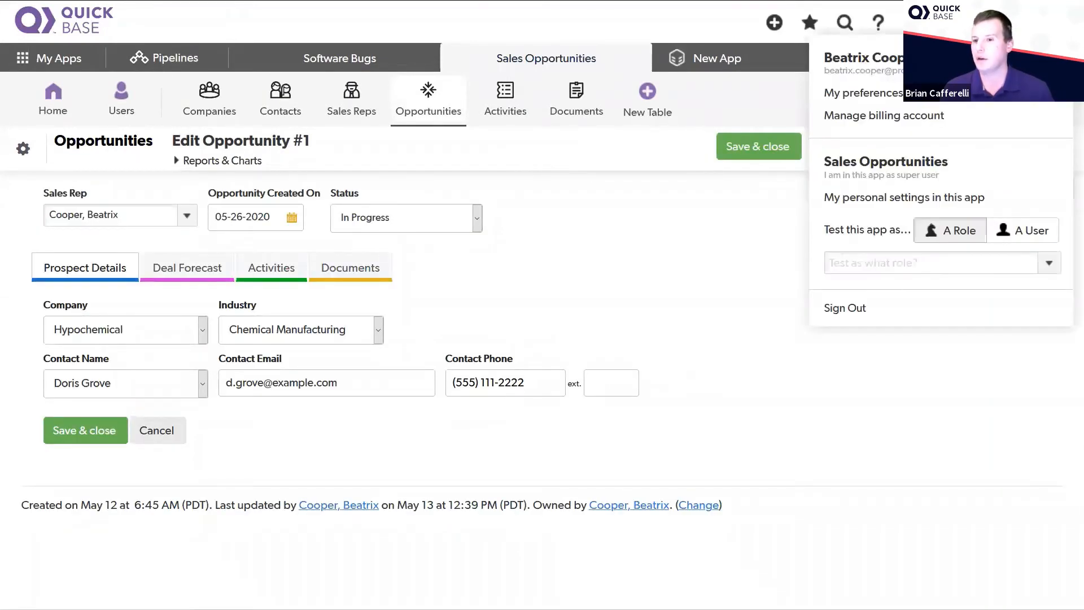
pyautogui.click(1049, 262)
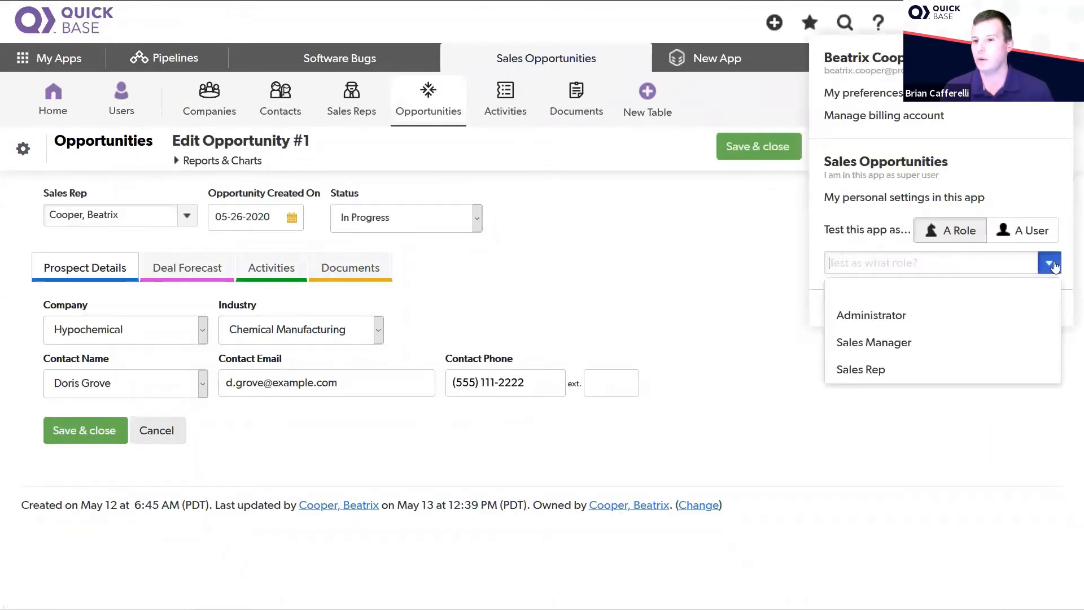
pyautogui.click(867, 368)
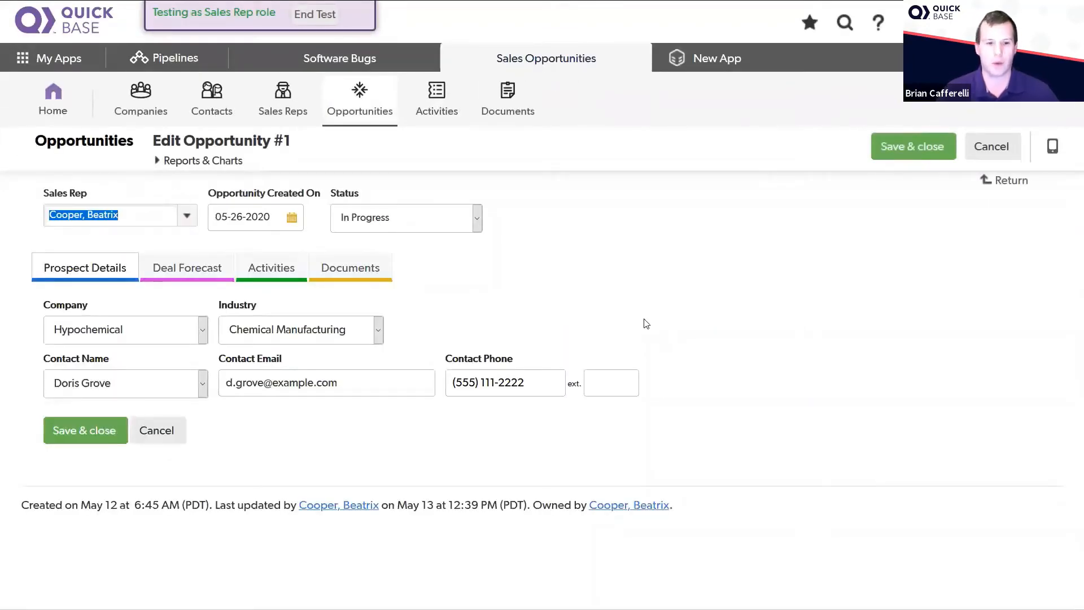
# Step: Set the Discount % in the opportunity's deal forecast to 20
pyautogui.click(180, 270)
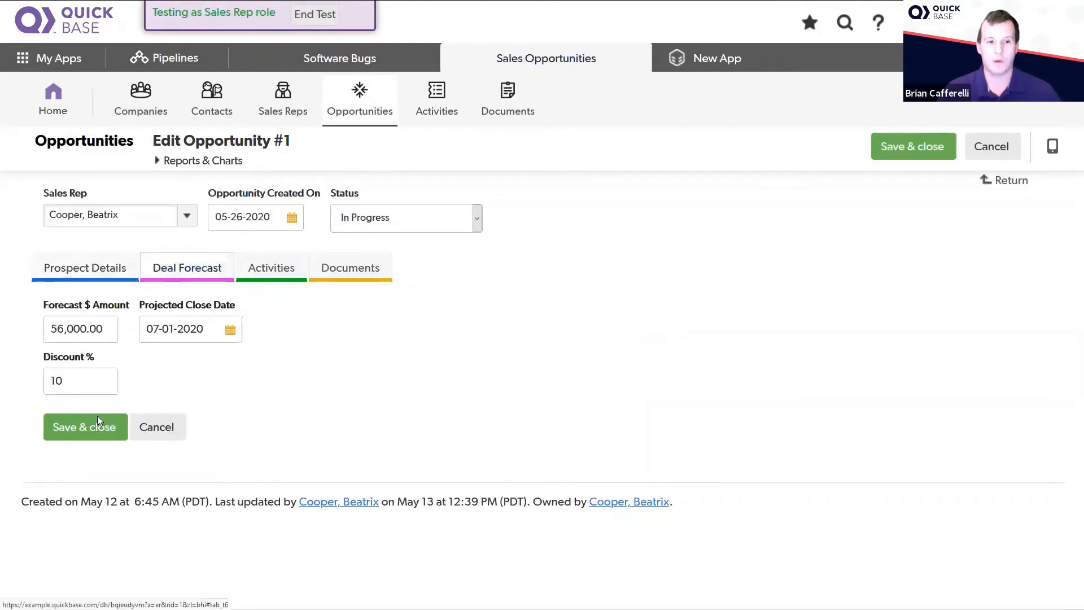
pyautogui.click(94, 382)
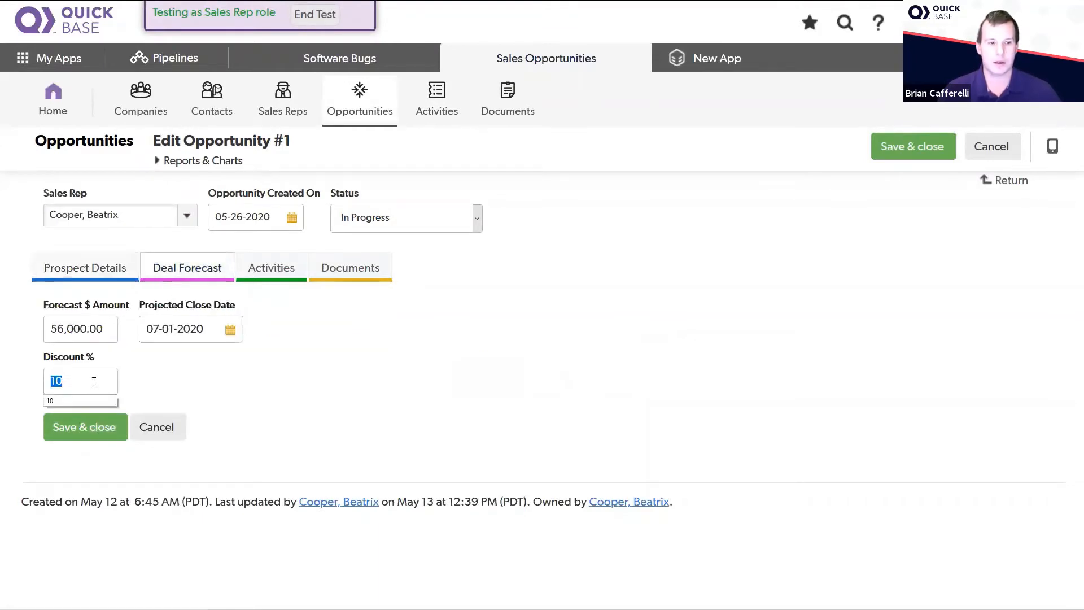
pyautogui.write('20')
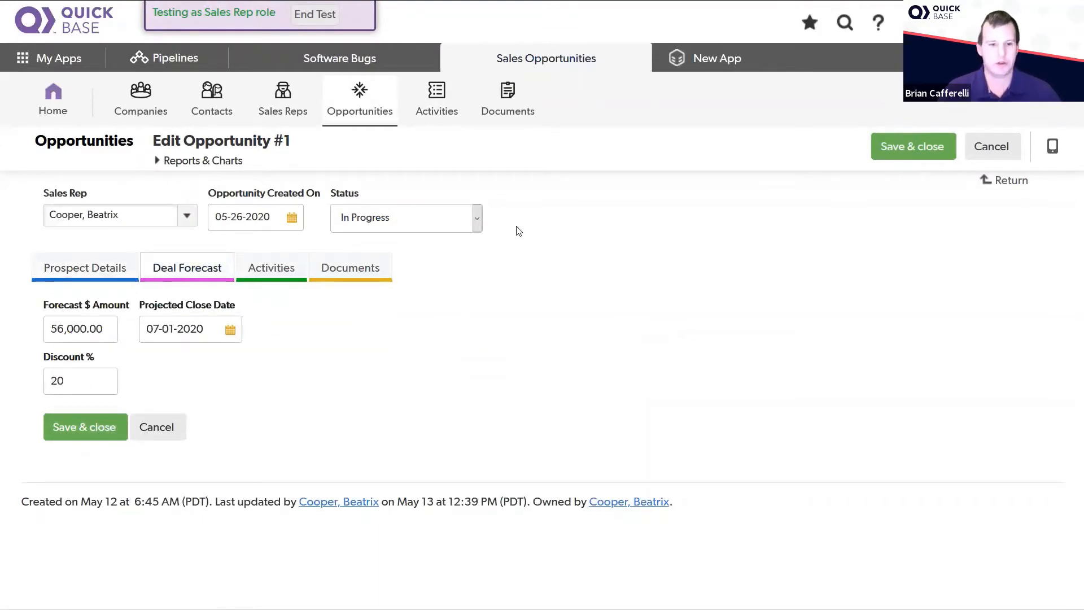
# Step: Try to save the opportunity with the 20% discount, then set Discount % to 9 and save the record
pyautogui.click(89, 436)
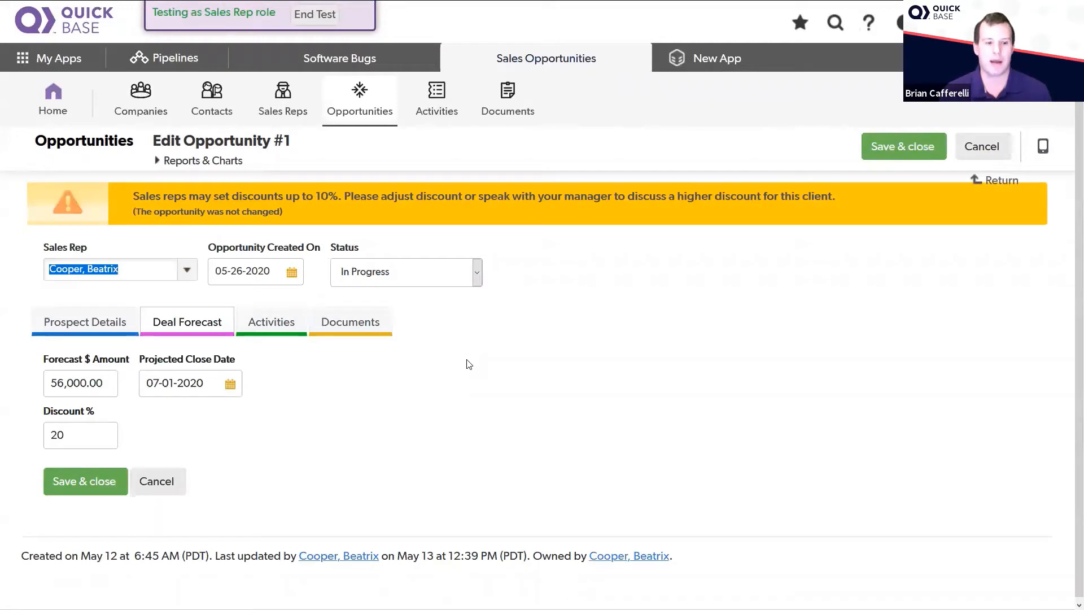
pyautogui.click(69, 435)
pyautogui.hotkey('ctrl', 'a')
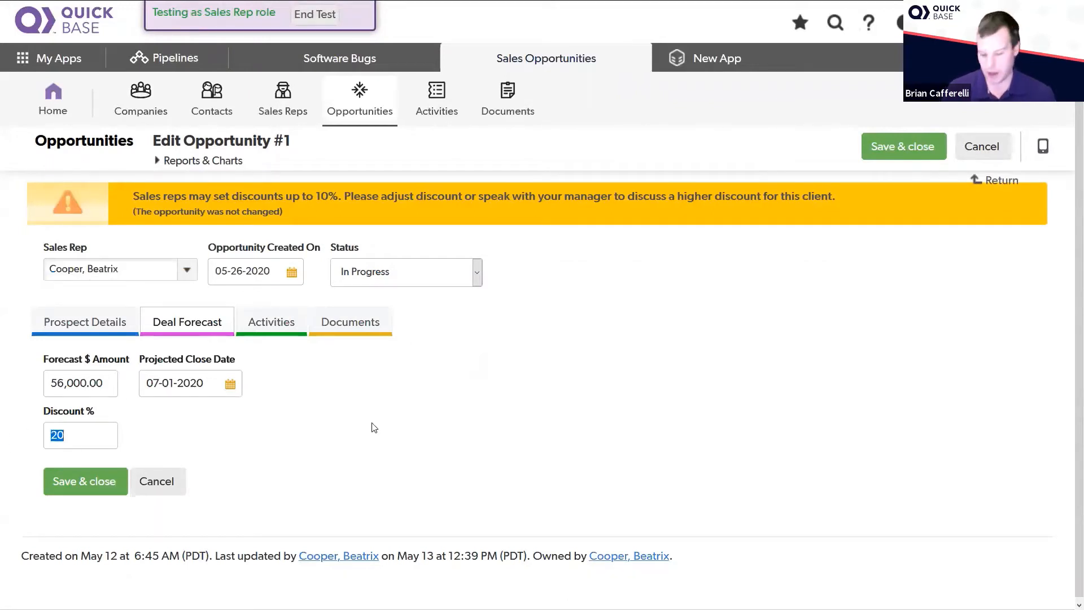
pyautogui.write('9')
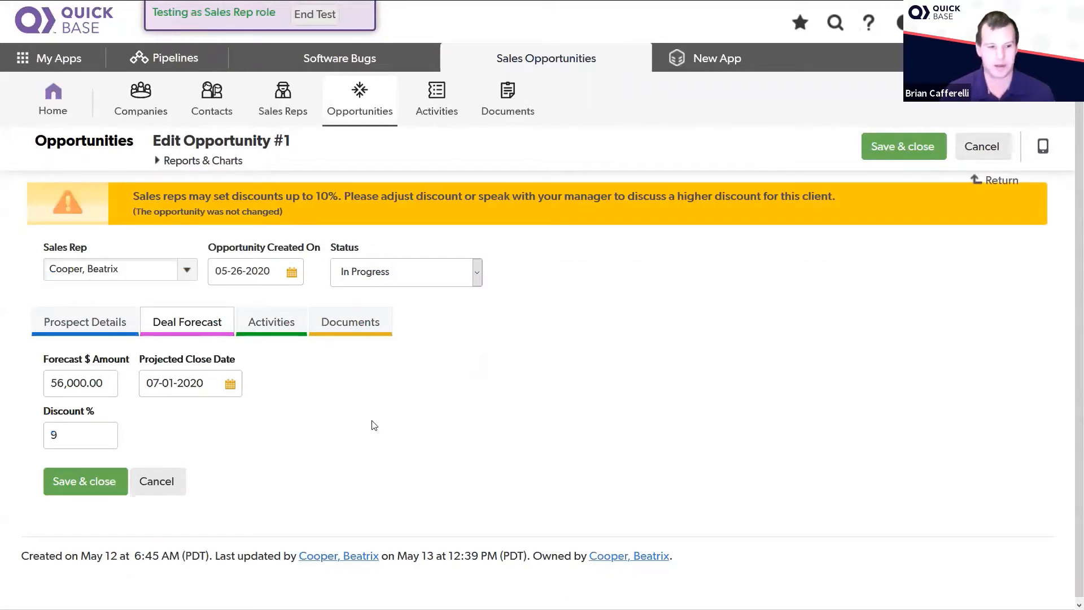
pyautogui.click(110, 486)
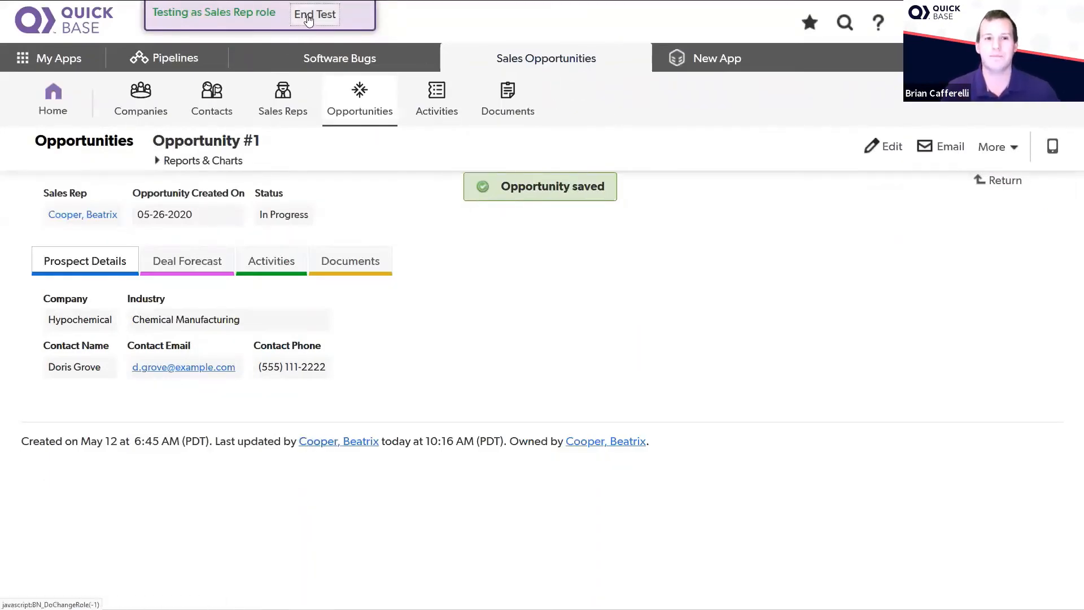
pyautogui.hotkey('alt', 'Tab')
pyautogui.press('Right')
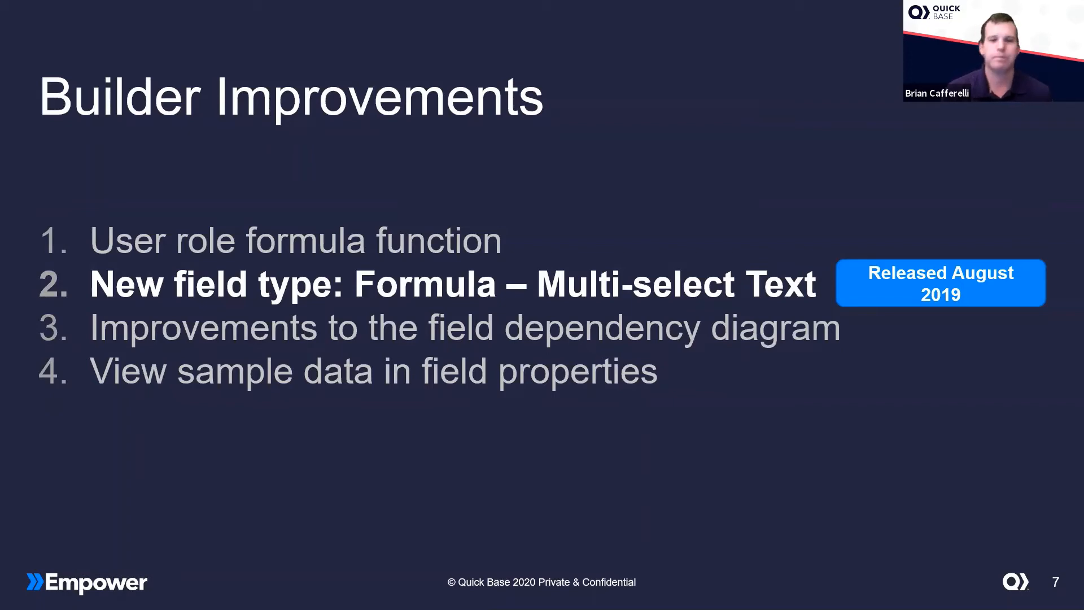
pyautogui.press('Right')
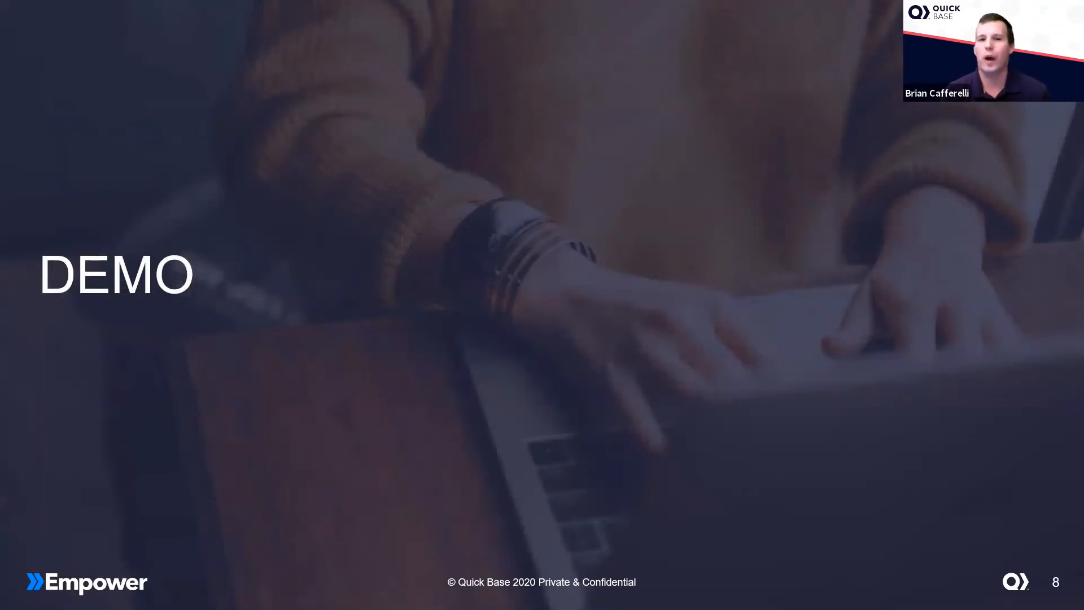
# Step: Switch to the Software Bugs app in the browser and examine all columns of the List All - BEFORE report
pyautogui.hotkey('alt', 'Tab')
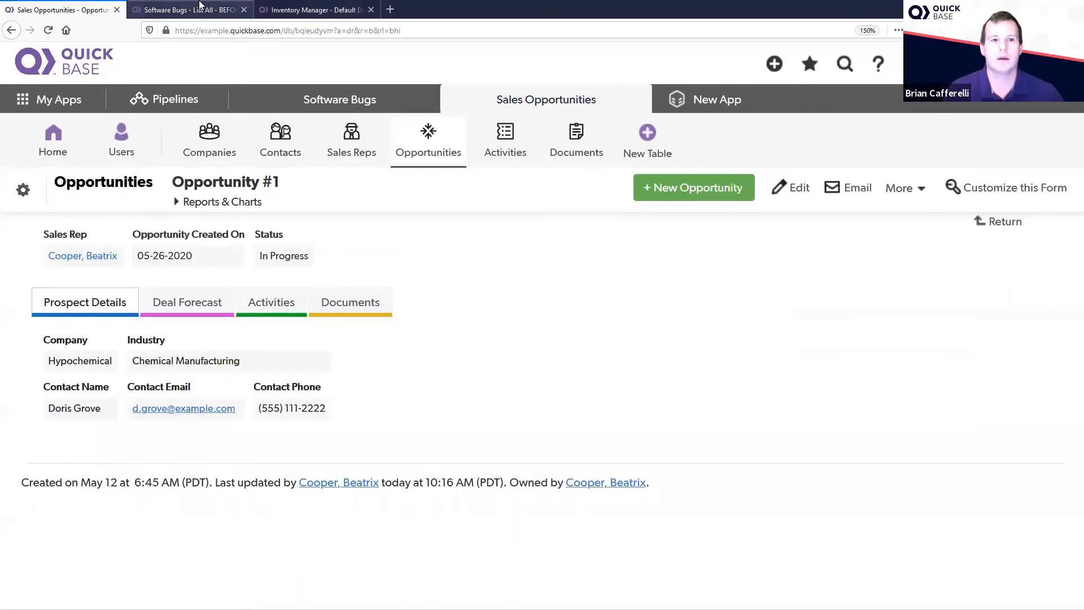
pyautogui.click(200, 5)
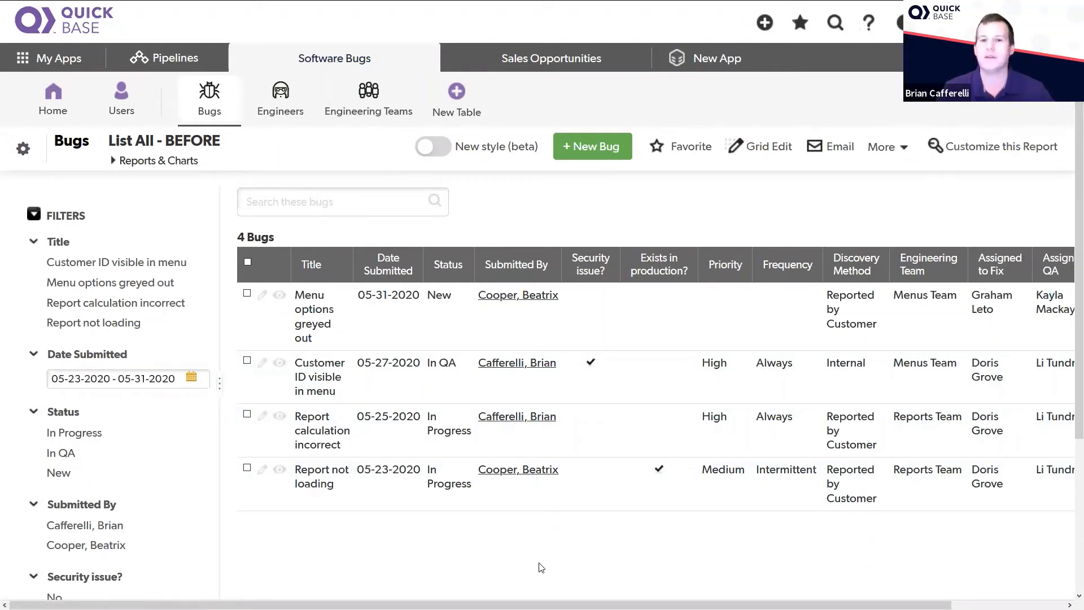
pyautogui.click(33, 214)
pyautogui.click(33, 218)
pyautogui.click(33, 215)
pyautogui.click(33, 215)
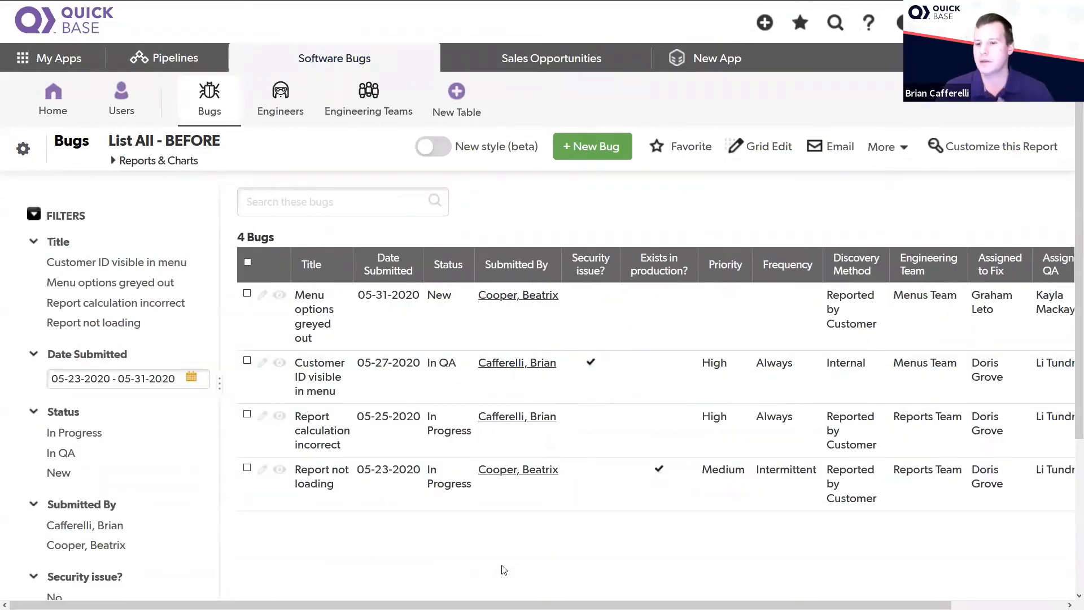
pyautogui.moveTo(517, 605); pyautogui.dragTo(630, 605)
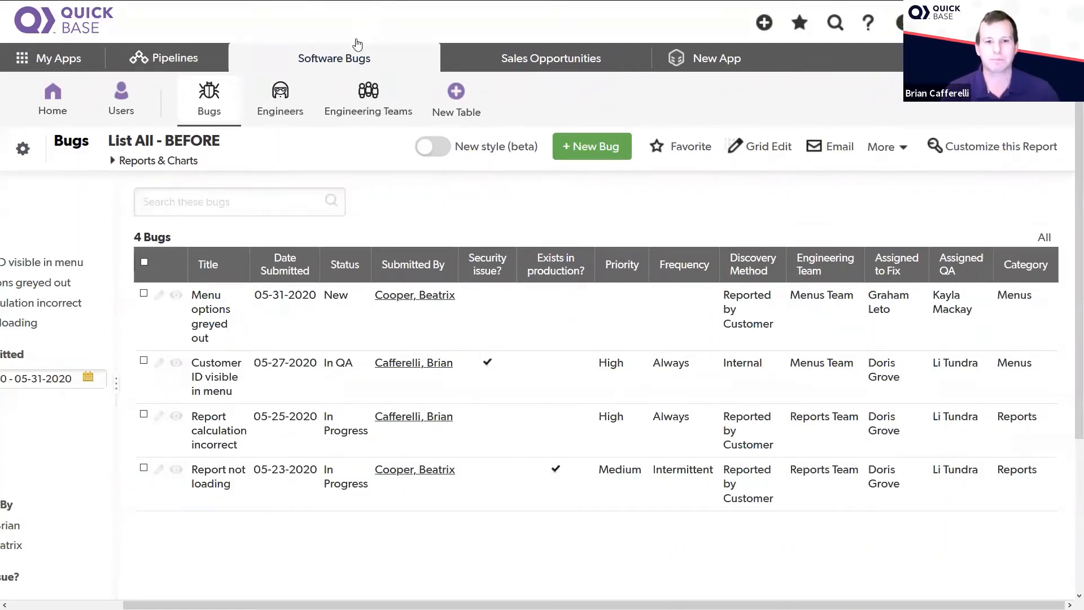
# Step: Open the List All - AFTER bugs report and bring up the field properties of its Tags column
pyautogui.click(123, 160)
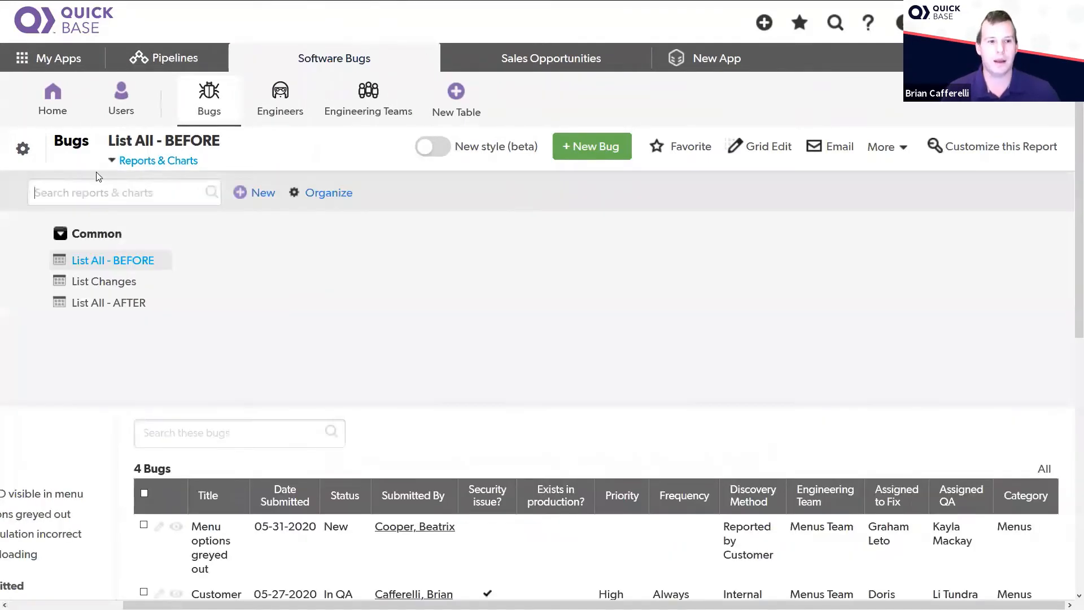
pyautogui.click(97, 303)
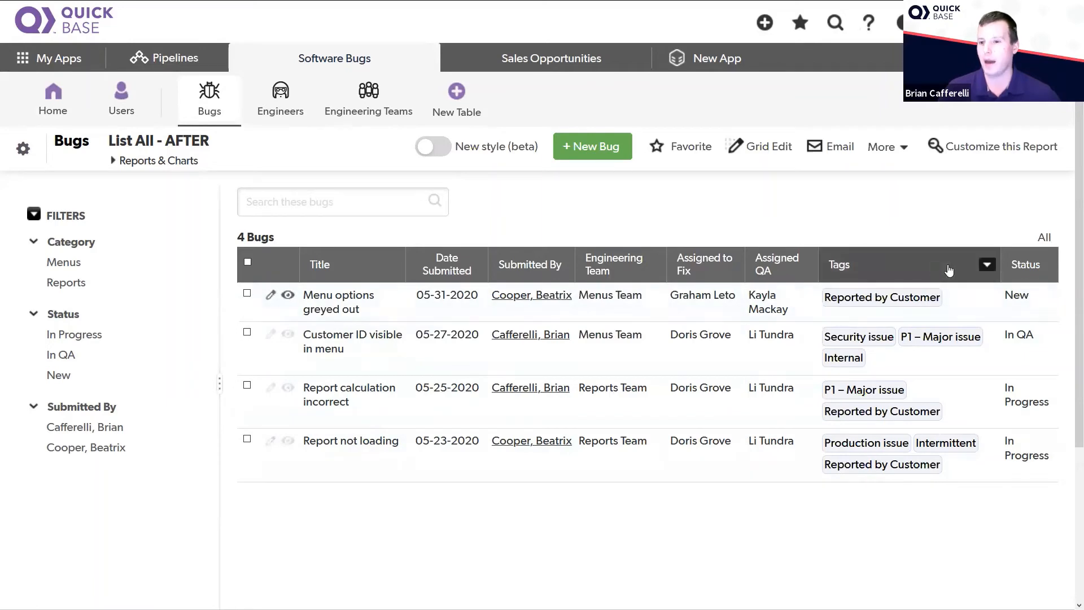
pyautogui.click(987, 266)
pyautogui.click(925, 463)
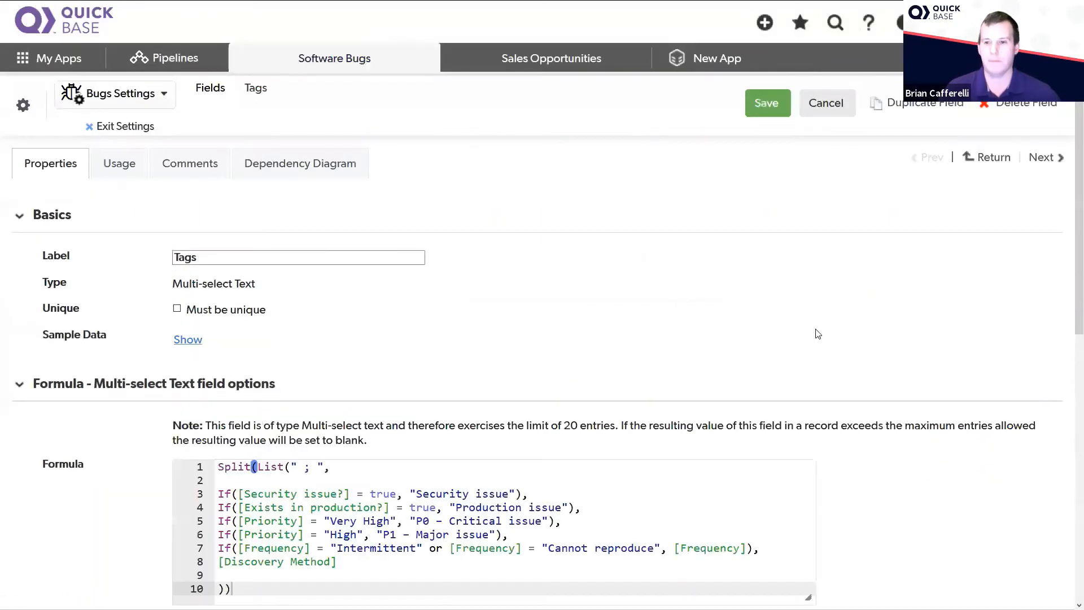
# Step: Highlight the Multi-select Text type of the Tags field, then clear the selection
pyautogui.scroll(-2, 820, 325)
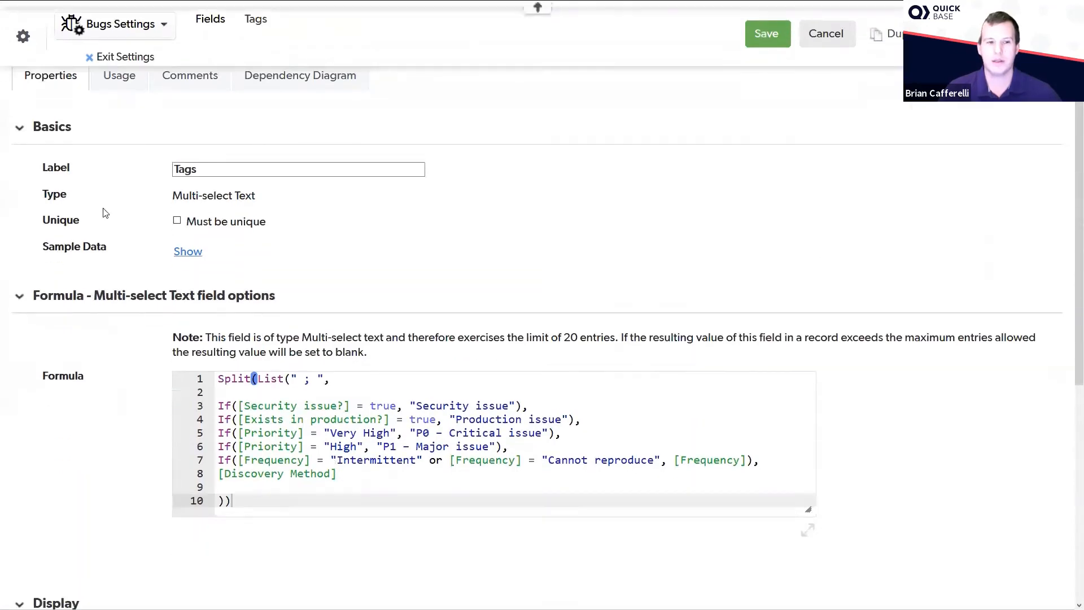
pyautogui.doubleClick(226, 196)
pyautogui.tripleClick(226, 196)
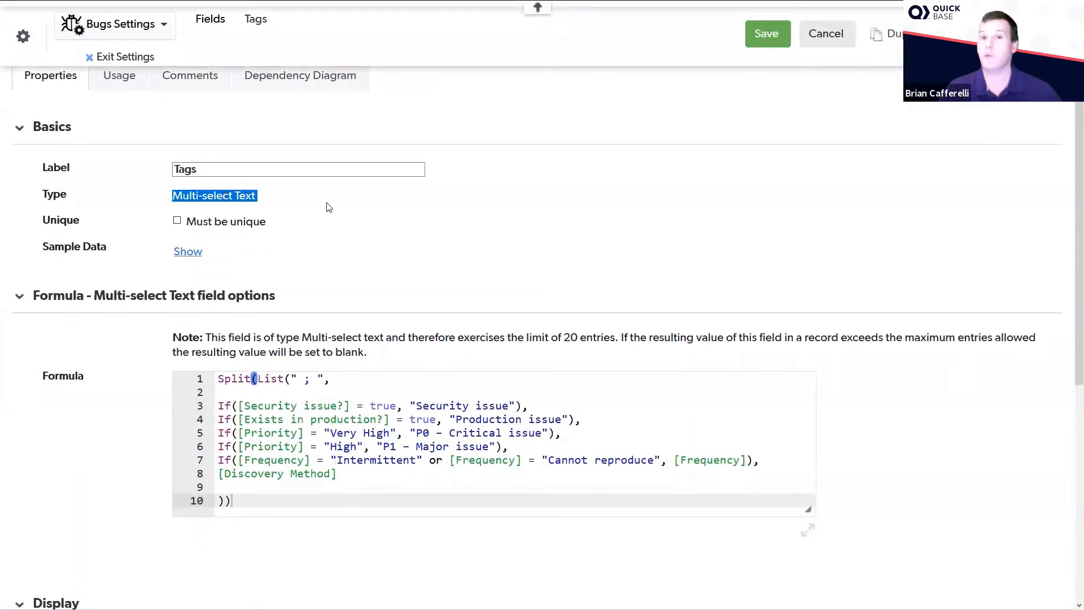
pyautogui.click(571, 208)
pyautogui.scroll(-2, 573, 210)
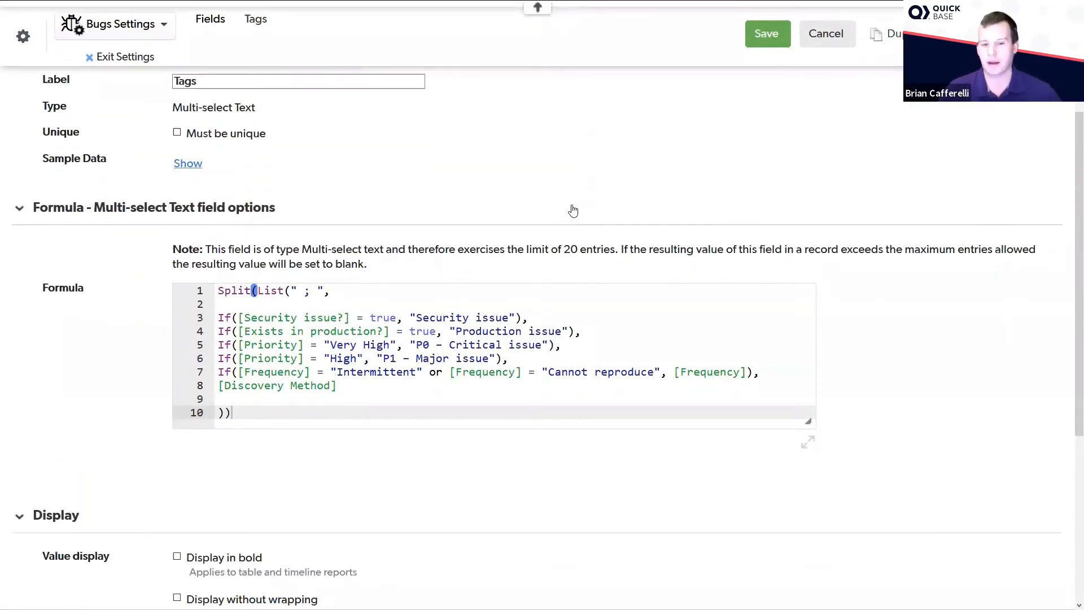
# Step: Highlight the [Security issue?] field reference in the third line of the Tags formula
pyautogui.click(486, 305)
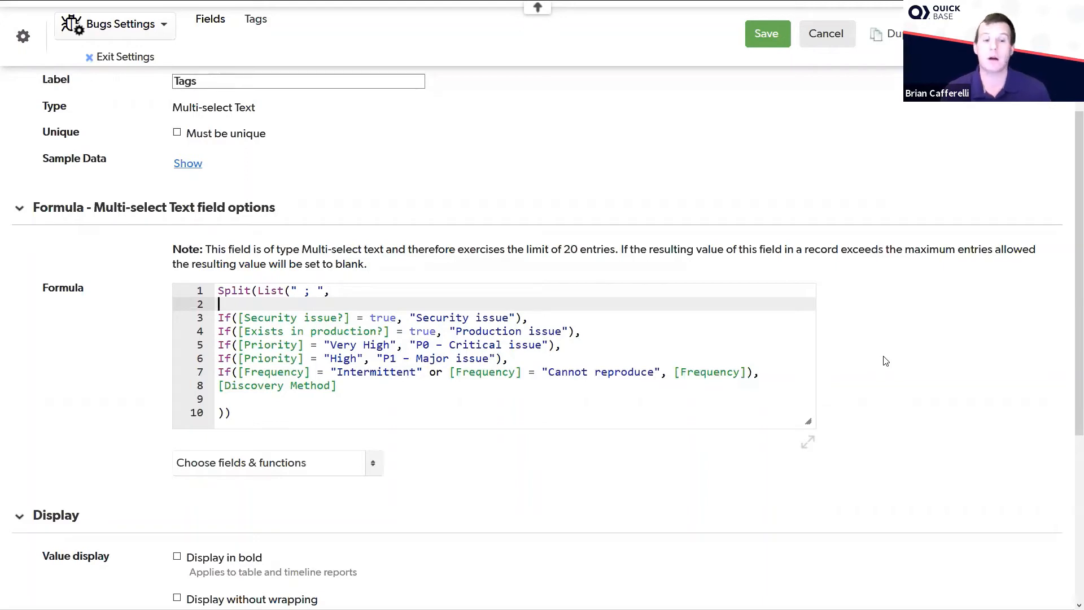
pyautogui.press('Down')
pyautogui.press('Right')
pyautogui.press('Right')
pyautogui.press('Right')
pyautogui.hotkey('shift', 'Right')
pyautogui.hotkey('shift', 'Right')
pyautogui.hotkey('shift', 'Right')
pyautogui.hotkey('shift', 'Right')
pyautogui.hotkey('shift', 'Right')
pyautogui.hotkey('shift', 'Right')
pyautogui.hotkey('shift', 'Right')
pyautogui.hotkey('shift', 'Right')
pyautogui.hotkey('shift', 'Right')
pyautogui.hotkey('shift', 'Right')
pyautogui.hotkey('shift', 'Right')
pyautogui.hotkey('shift', 'Right')
pyautogui.hotkey('shift', 'Right')
pyautogui.hotkey('shift', 'Right')
pyautogui.hotkey('shift', 'Right')
pyautogui.hotkey('shift', 'Right')
pyautogui.hotkey('shift', 'Right')
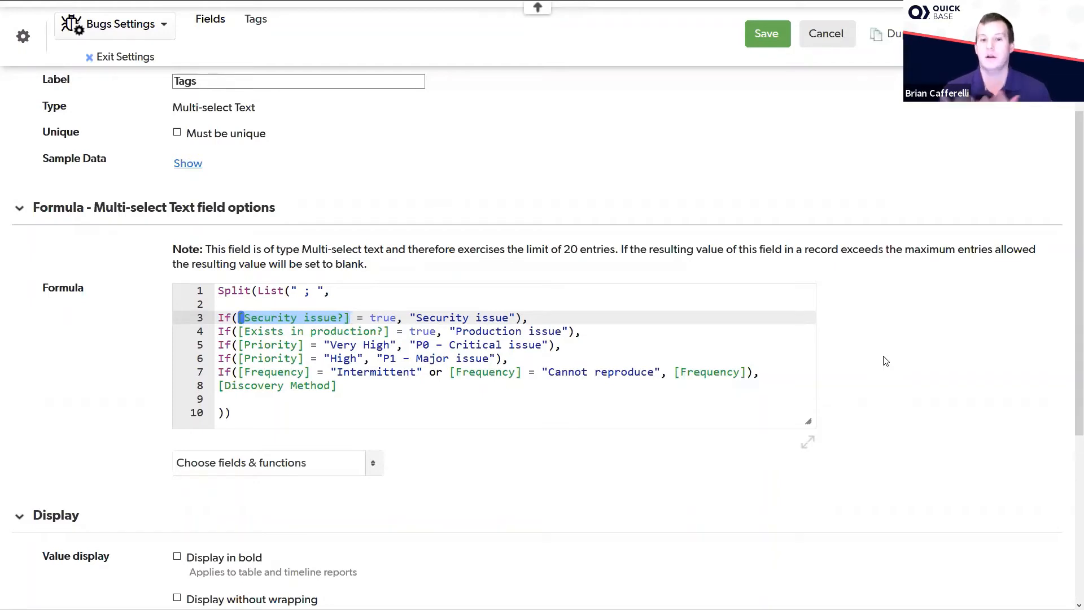
# Step: Review the Exists in production condition and highlight the "P0 – Critical issue" text in the Very High priority line of the formula
pyautogui.press('Down')
pyautogui.press('Home')
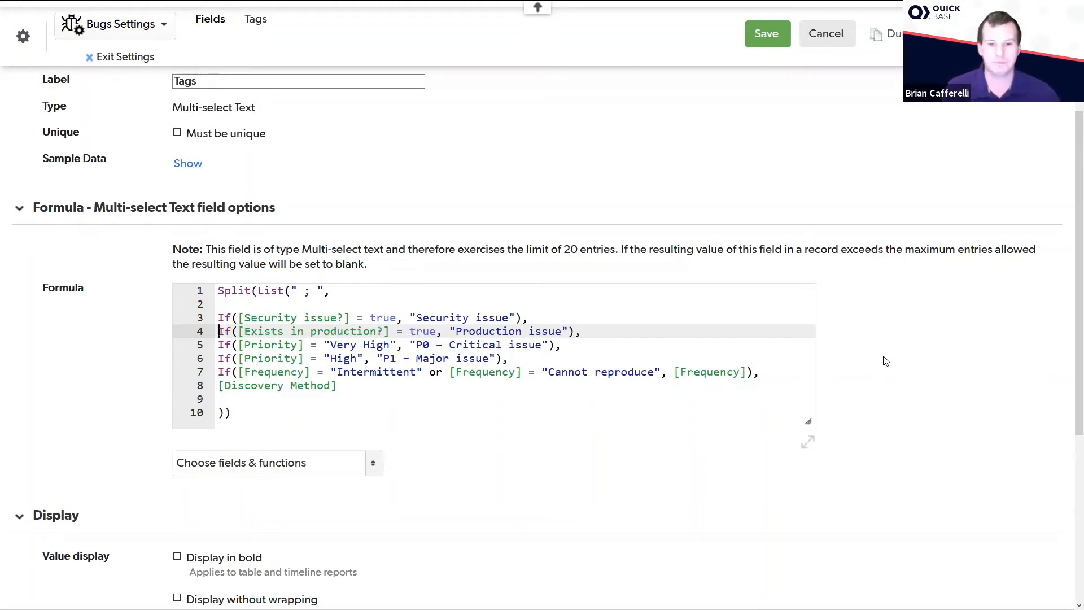
pyautogui.press('Down')
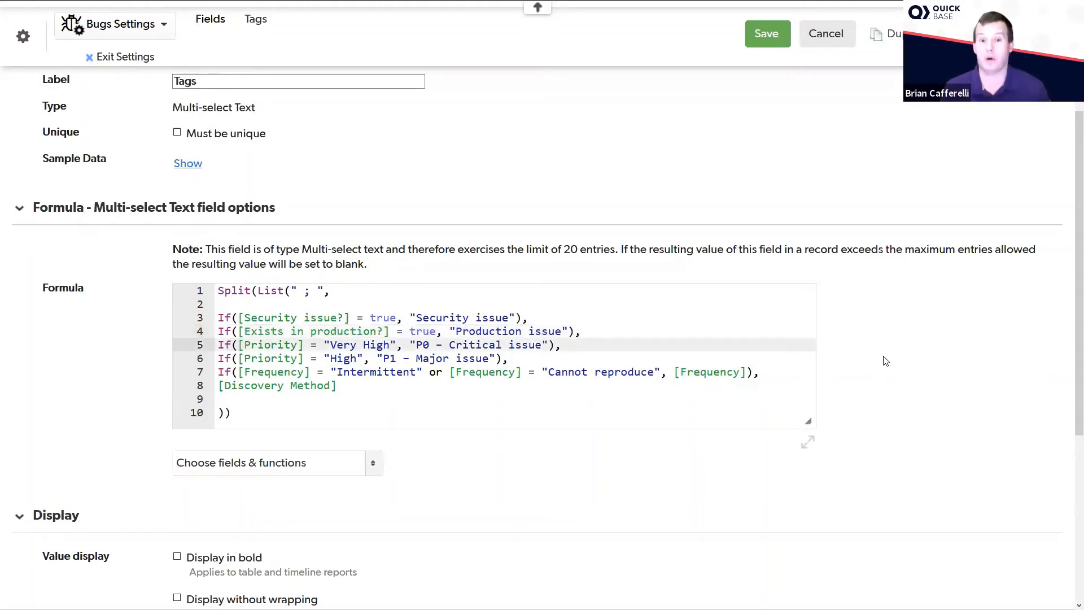
pyautogui.press('End')
pyautogui.press('Left')
pyautogui.press('Left')
pyautogui.press('Left')
pyautogui.hotkey('ctrl', 'shift', 'Left')
pyautogui.hotkey('ctrl', 'shift', 'Left')
pyautogui.hotkey('ctrl', 'shift', 'Left')
pyautogui.hotkey('ctrl', 'shift', 'Left')
pyautogui.hotkey('ctrl', 'shift', 'Left')
pyautogui.hotkey('ctrl', 'shift', 'Left')
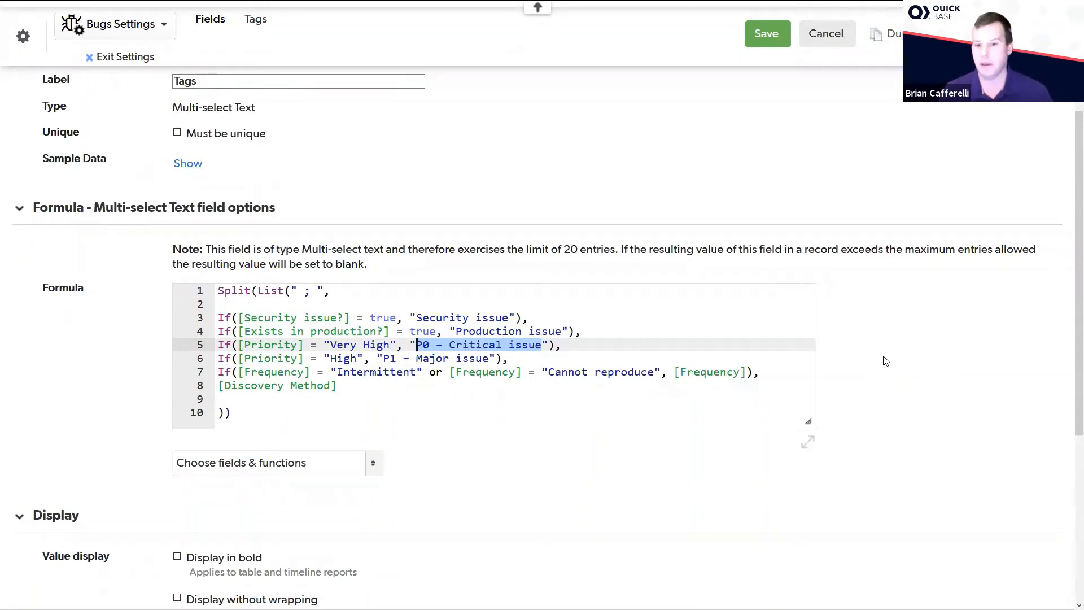
# Step: Highlight the [Discovery Method] field reference on line 8 of the Tags formula
pyautogui.press('Down')
pyautogui.press('Down')
pyautogui.press('Down')
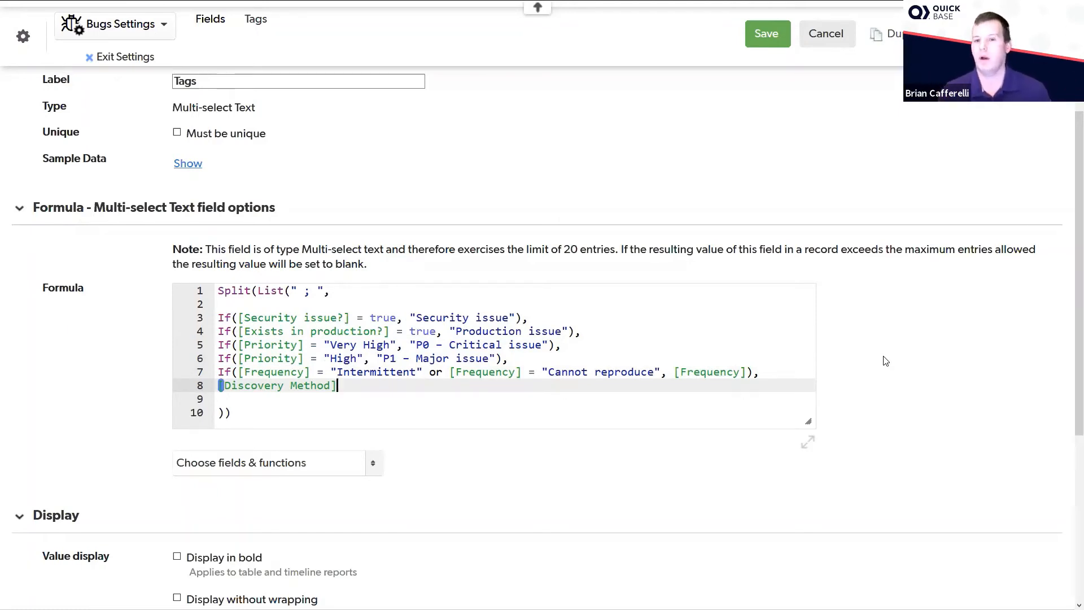
pyautogui.hotkey('shift', 'Home')
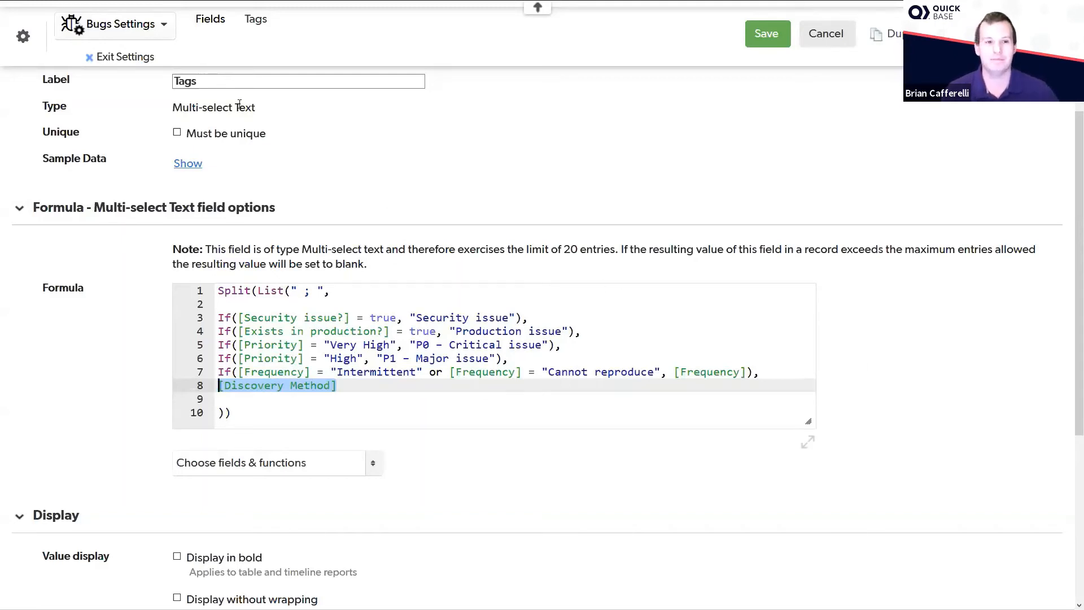
pyautogui.hotkey('alt', 'Tab')
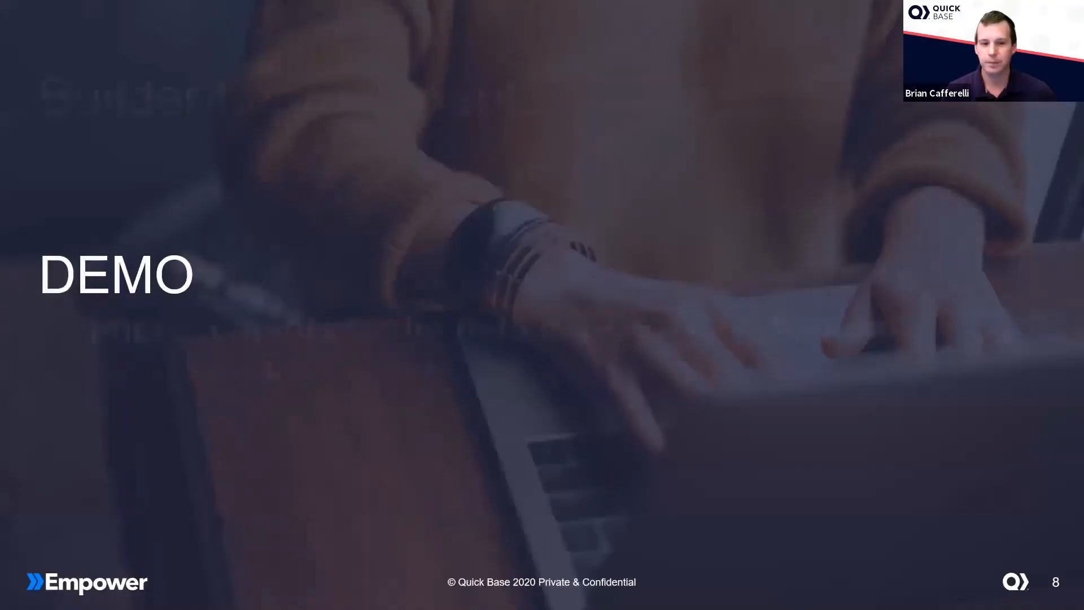
pyautogui.press('Right')
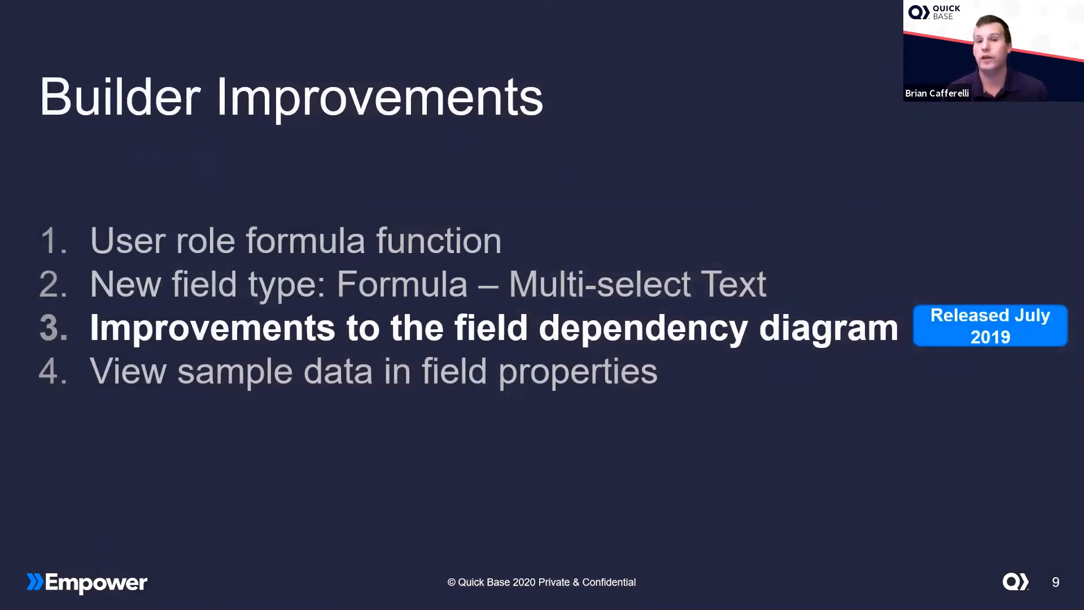
pyautogui.press('Right')
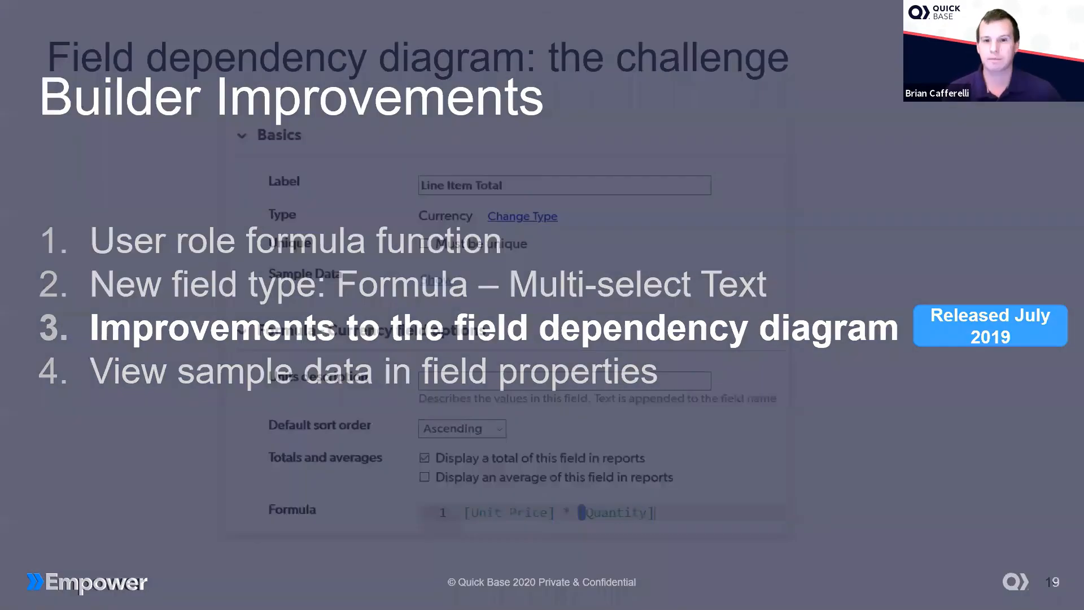